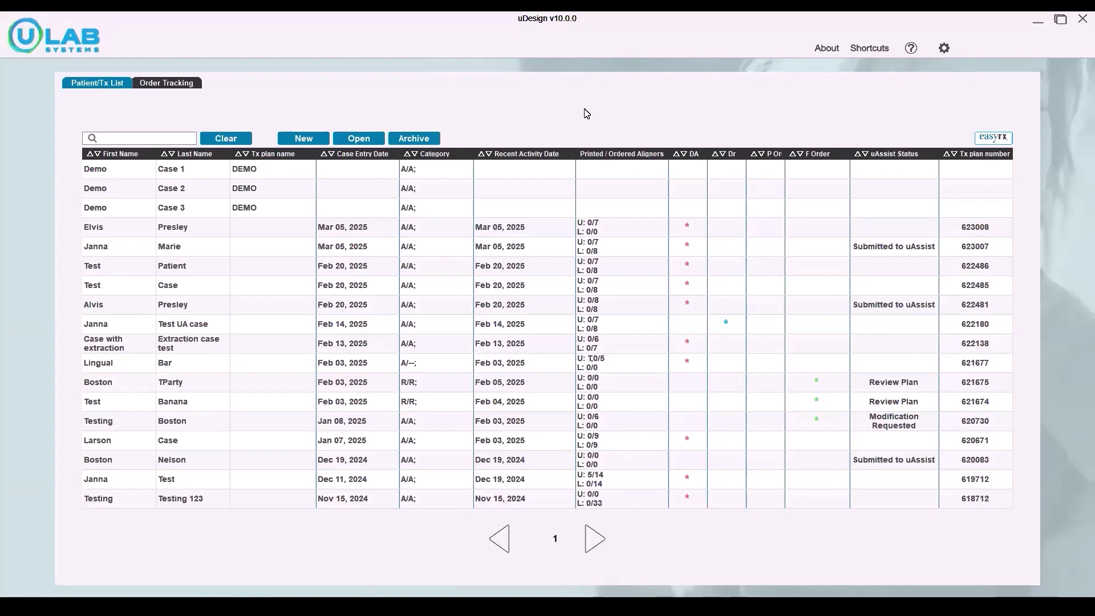
Step: Start a new self-planned patient and enter the patient's first and last name
click(308, 141)
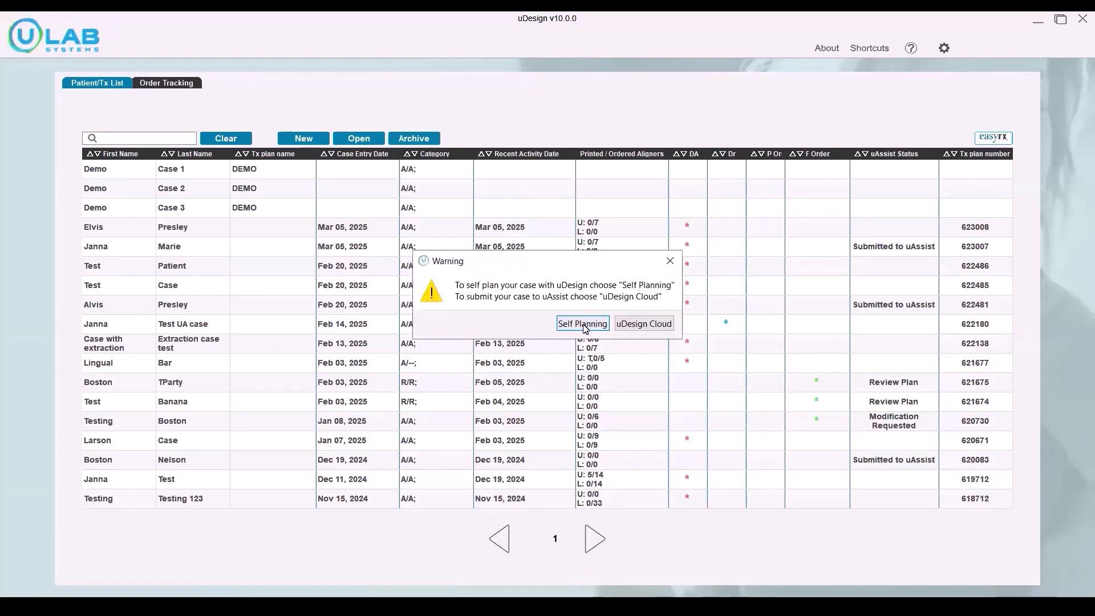
click(581, 324)
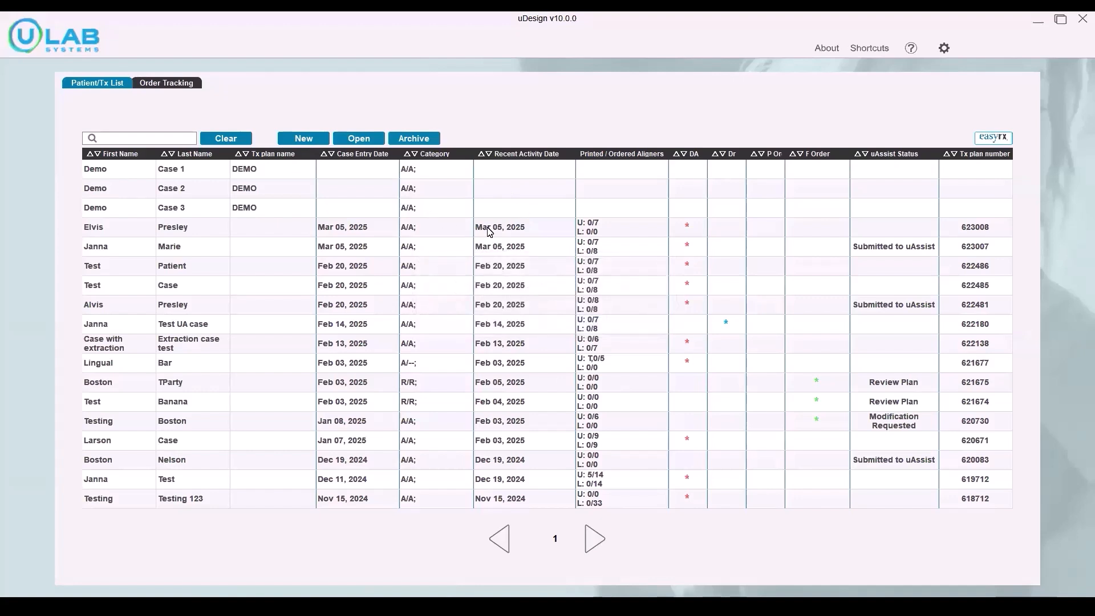
click(468, 177)
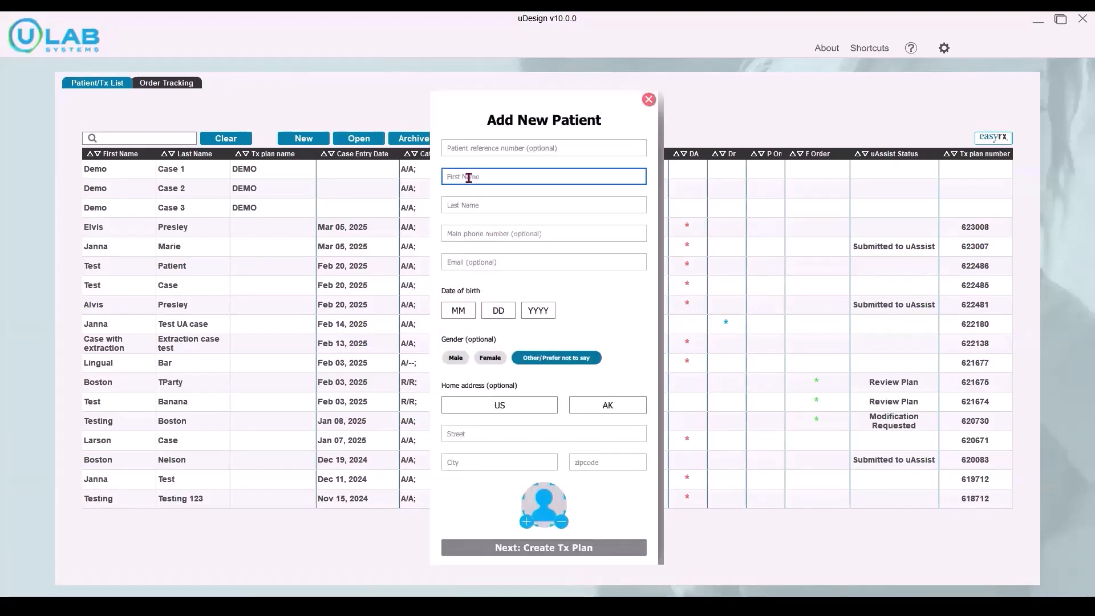
key(Tab)
key(Tab)
Step: Fill in the patient's date of birth and proceed to creating the treatment plan
click(458, 310)
click(458, 323)
click(498, 311)
click(498, 323)
click(538, 310)
click(538, 322)
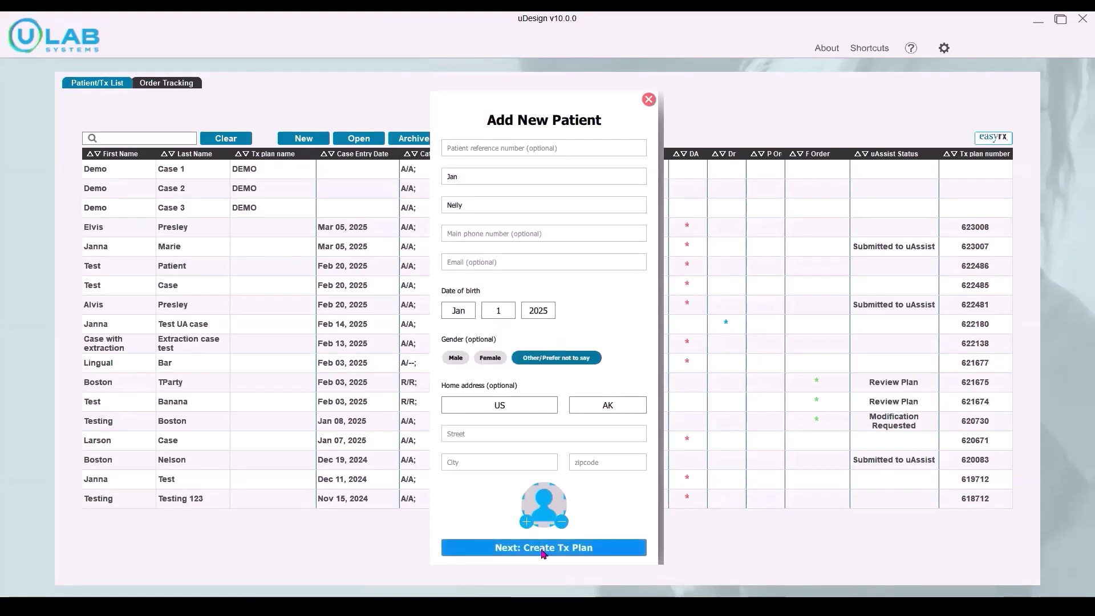
click(544, 549)
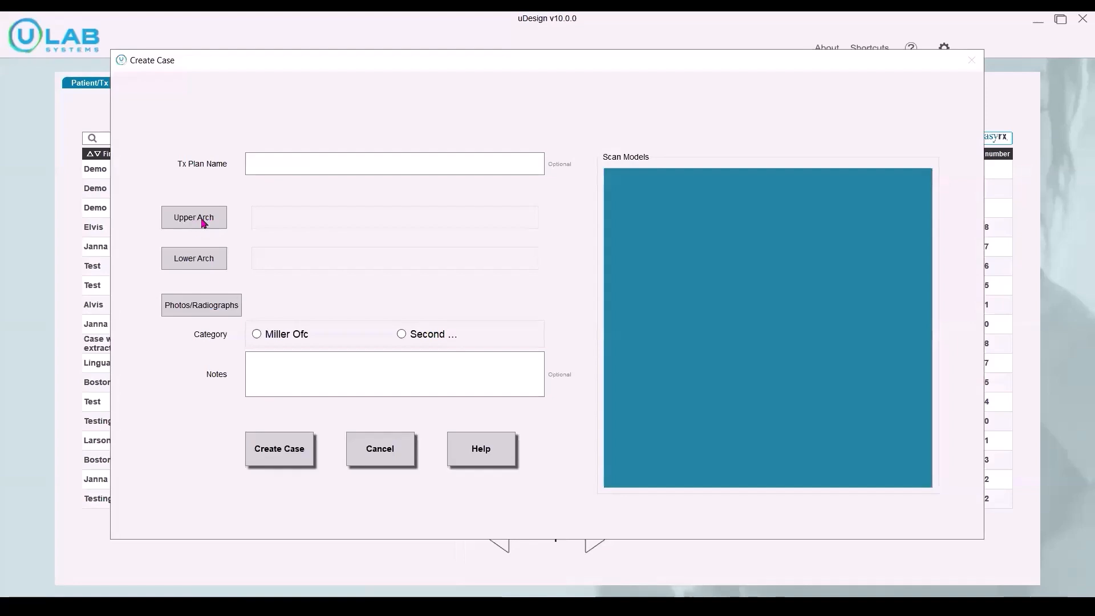
Step: Load the case 2 deep bite upper and lower scans from the STL's for Demos folder into the matching arches
click(194, 217)
scroll(178, 232, up, 10)
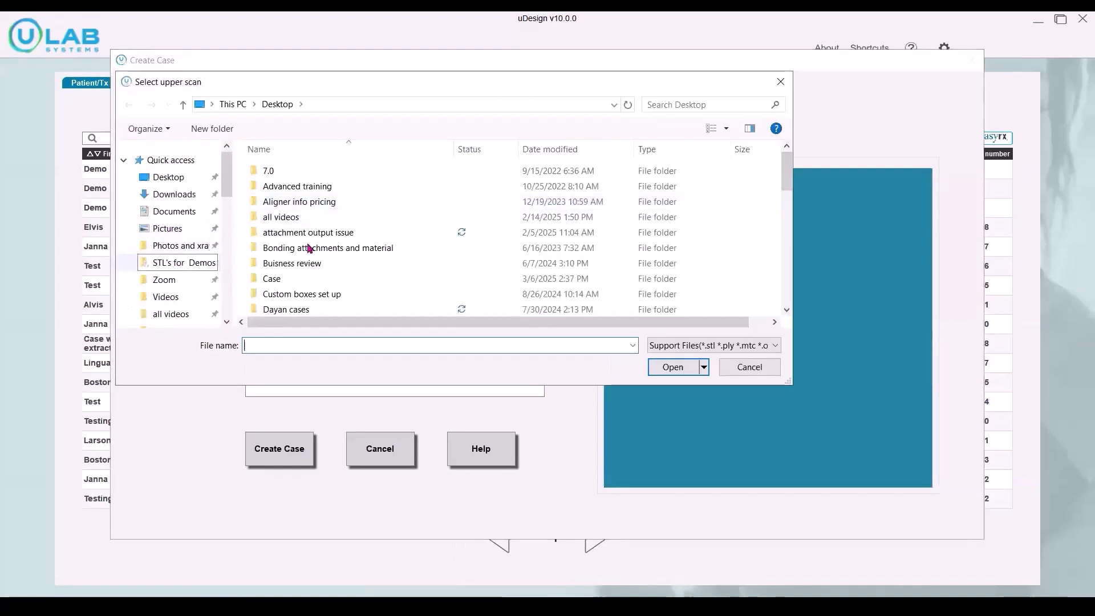
click(177, 262)
double_click(333, 244)
click(194, 258)
double_click(315, 227)
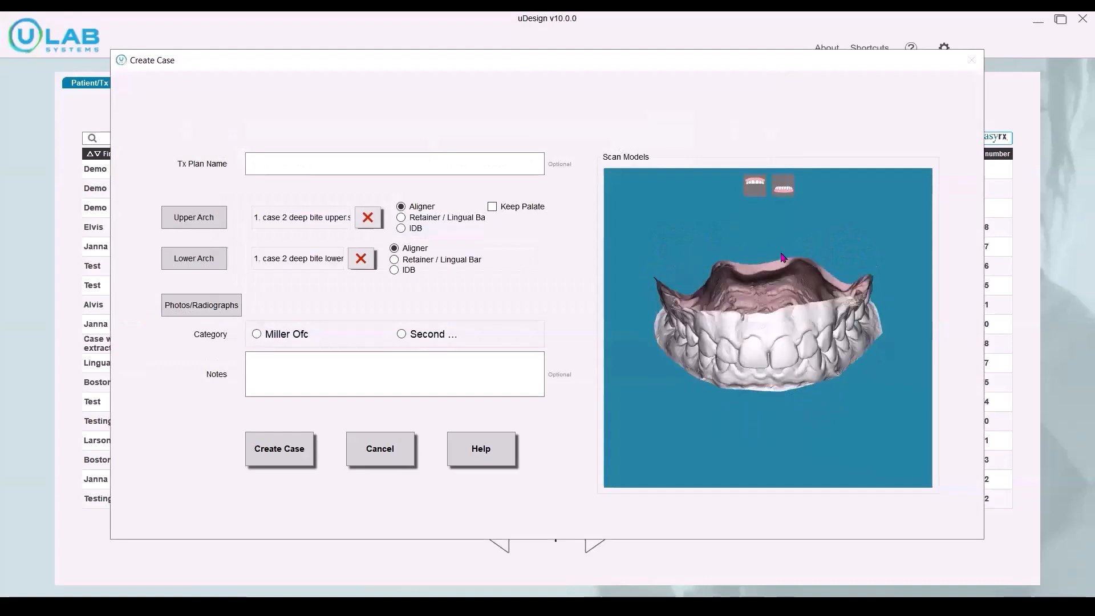
Step: Import Composite.jpg and the panoramic x-ray from Photos and xrays, and place the composite photo in the Composite slot
click(217, 305)
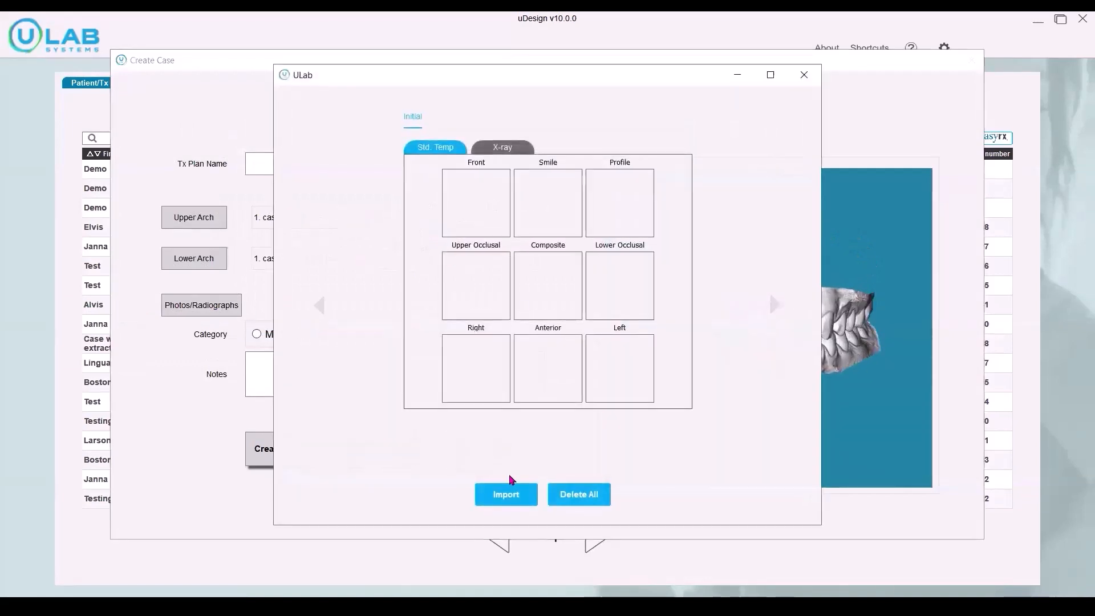
click(505, 493)
click(349, 259)
click(518, 196)
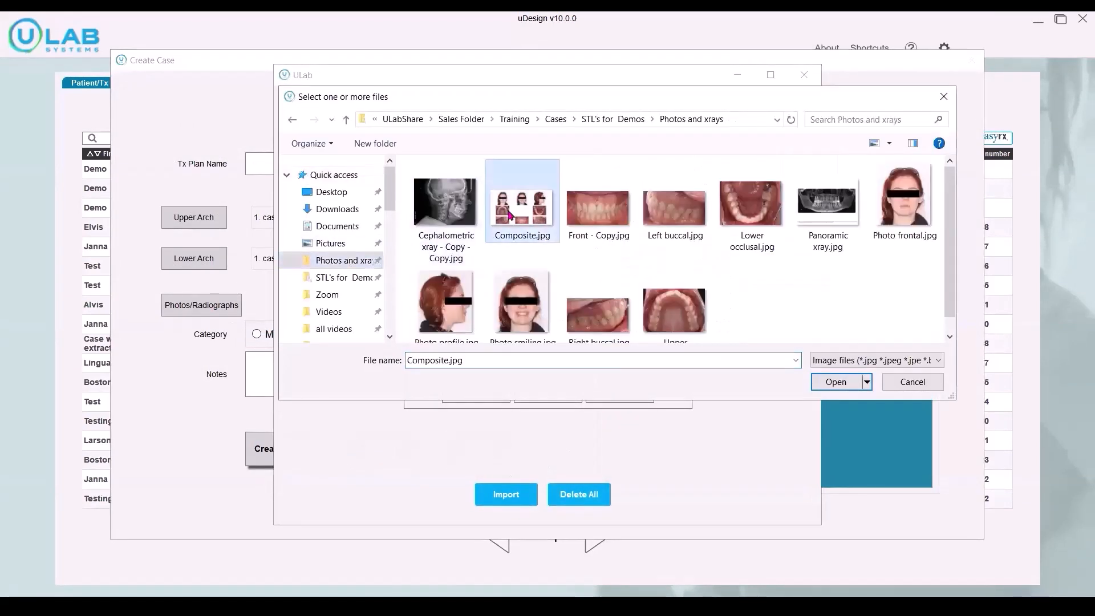
double_click(518, 196)
drag(386, 447, 547, 286)
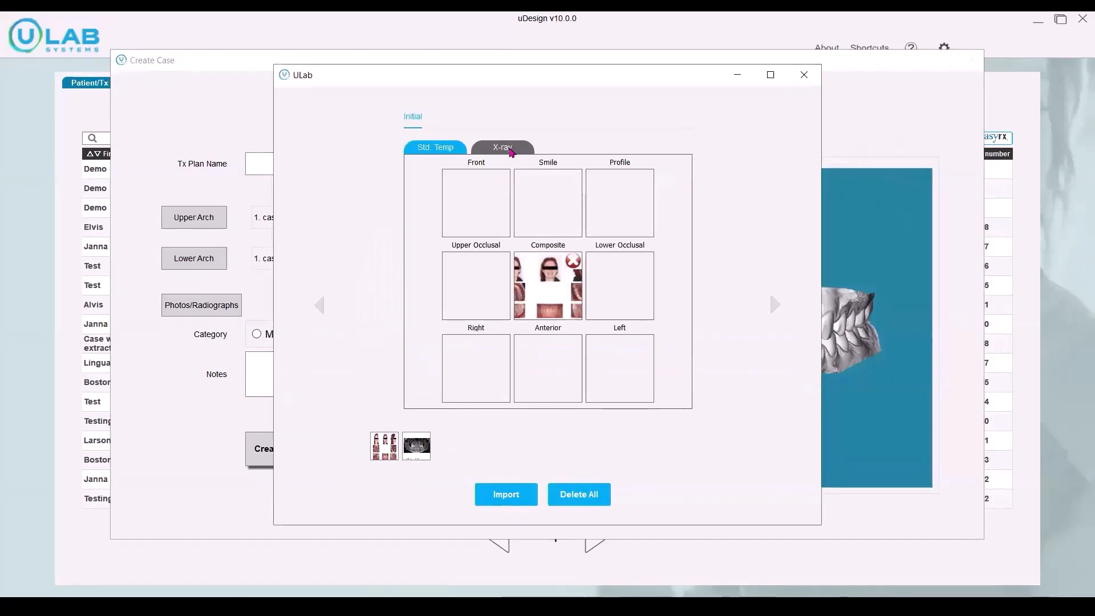
Step: Place the panoramic x-ray in the Pano slot and close the photo window
click(511, 149)
drag(408, 456, 556, 211)
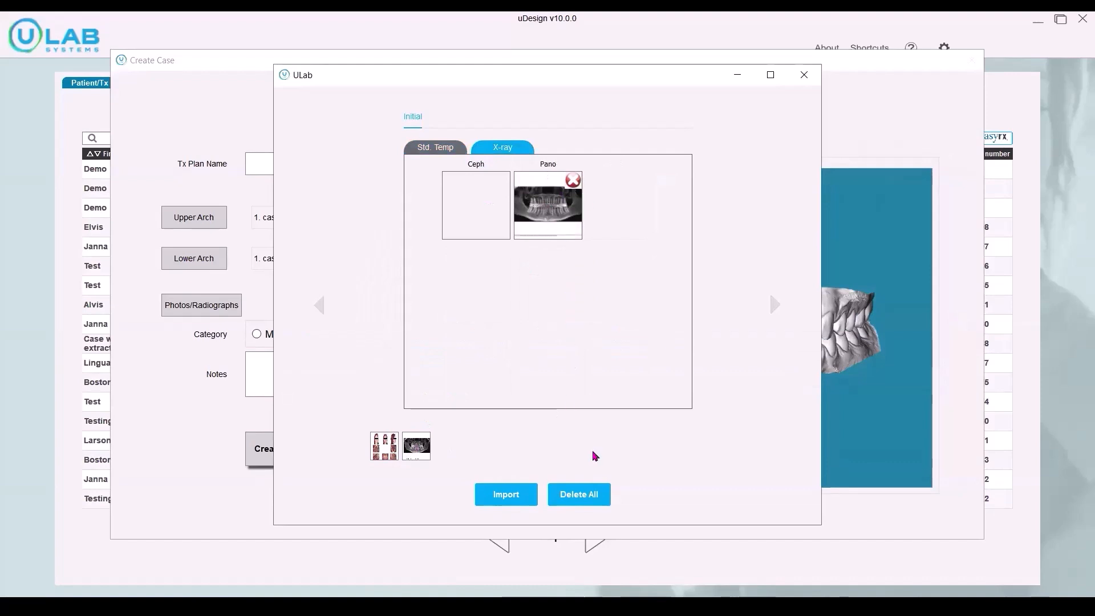
click(804, 74)
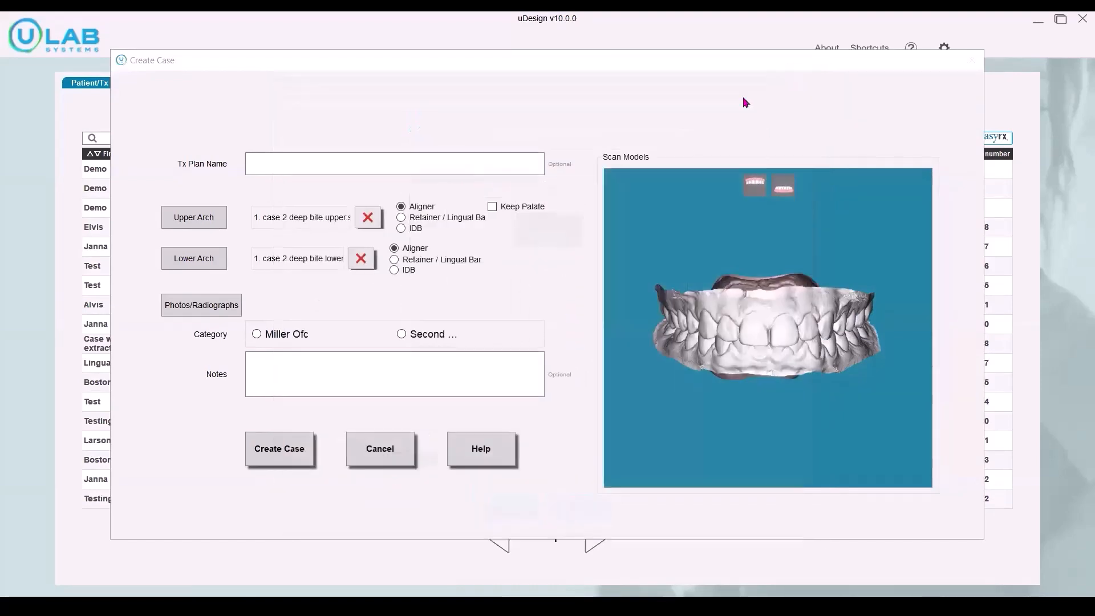
Step: Create the case, identify the lower teeth, and proceed to fine-tuning their segmentation
click(278, 452)
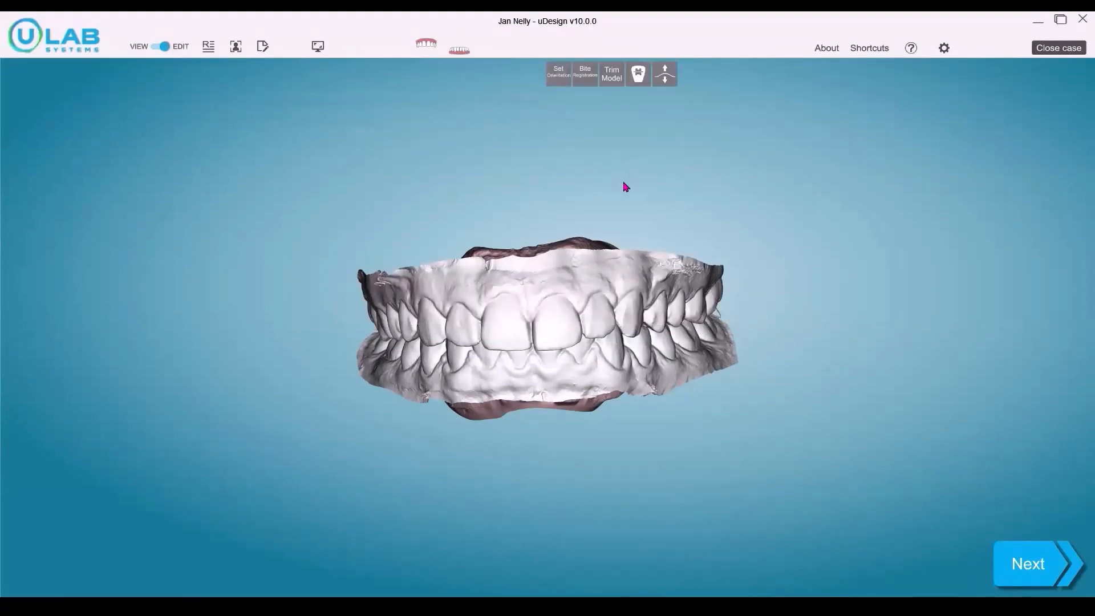
drag(639, 196, 740, 236)
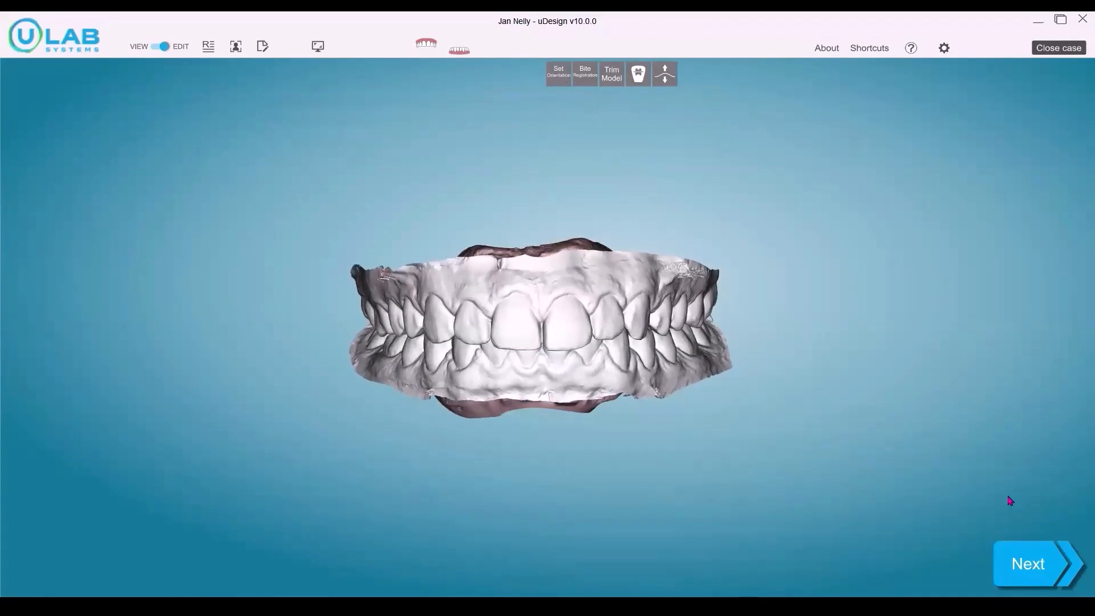
click(1033, 569)
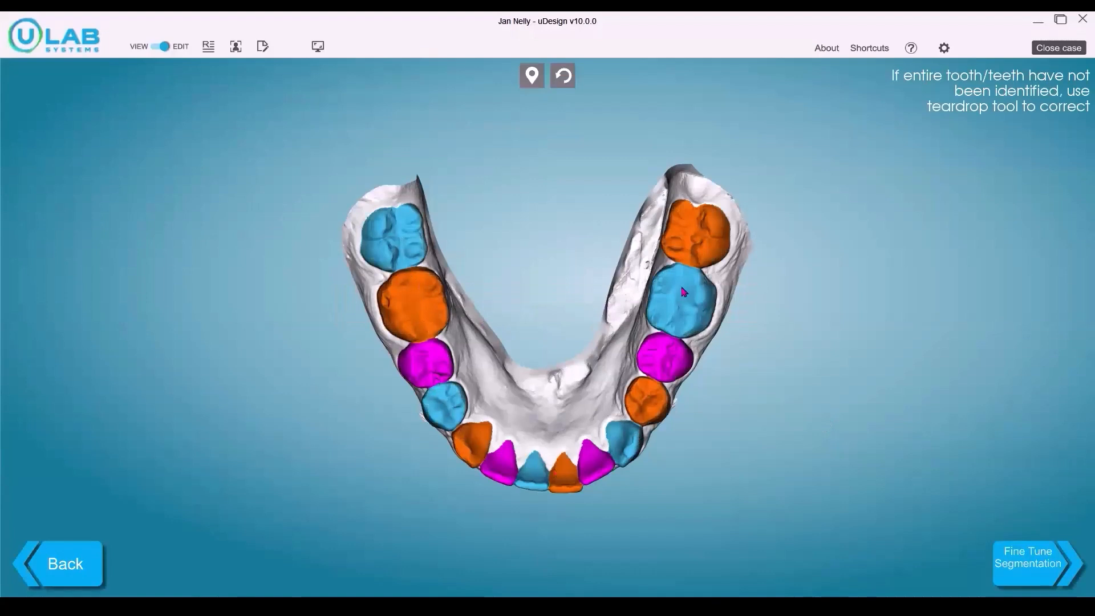
click(1019, 565)
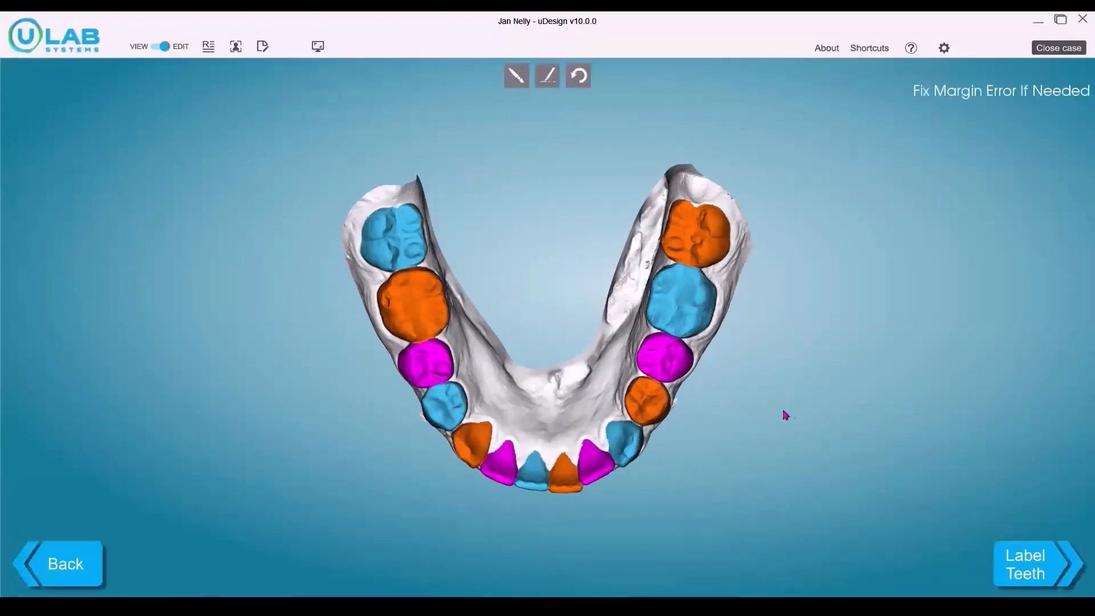
Step: Check the lower arch tooth margins from an angle with the margin drawing tool active
drag(523, 276, 514, 113)
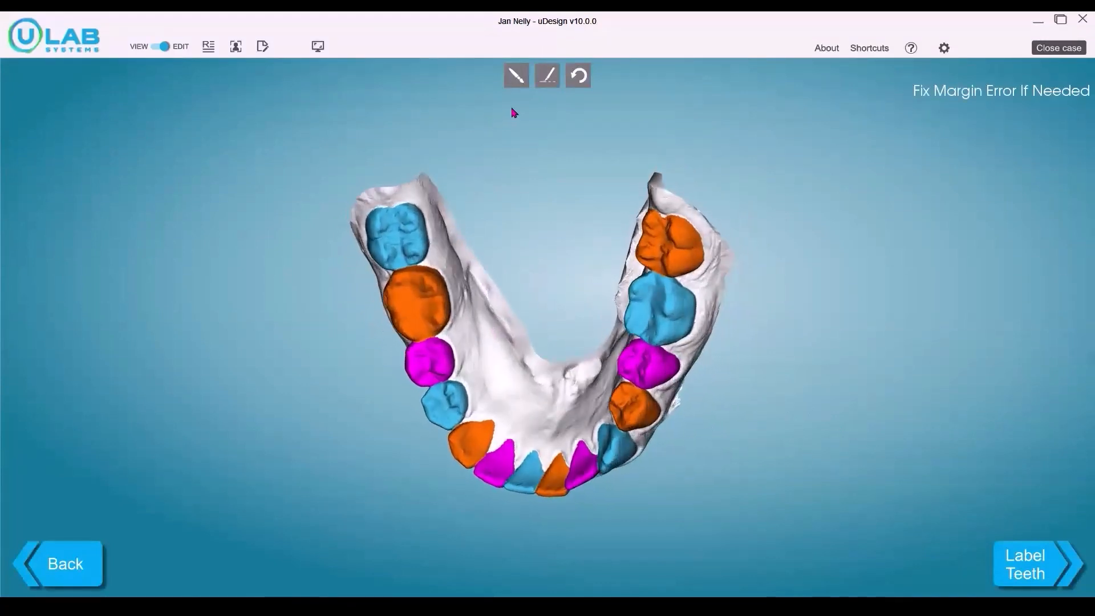
click(516, 75)
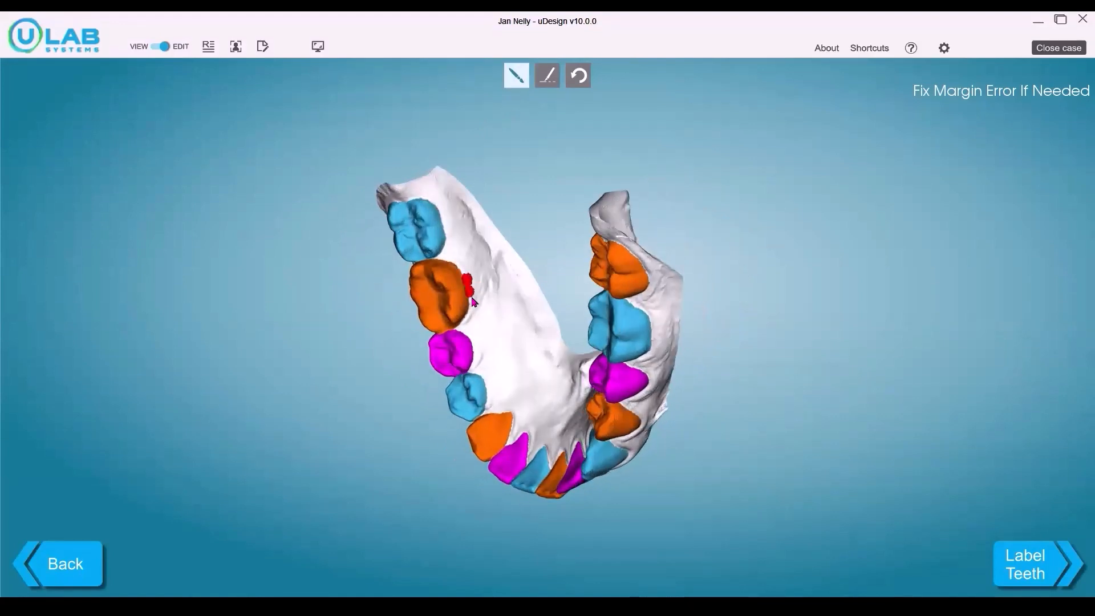
click(598, 292)
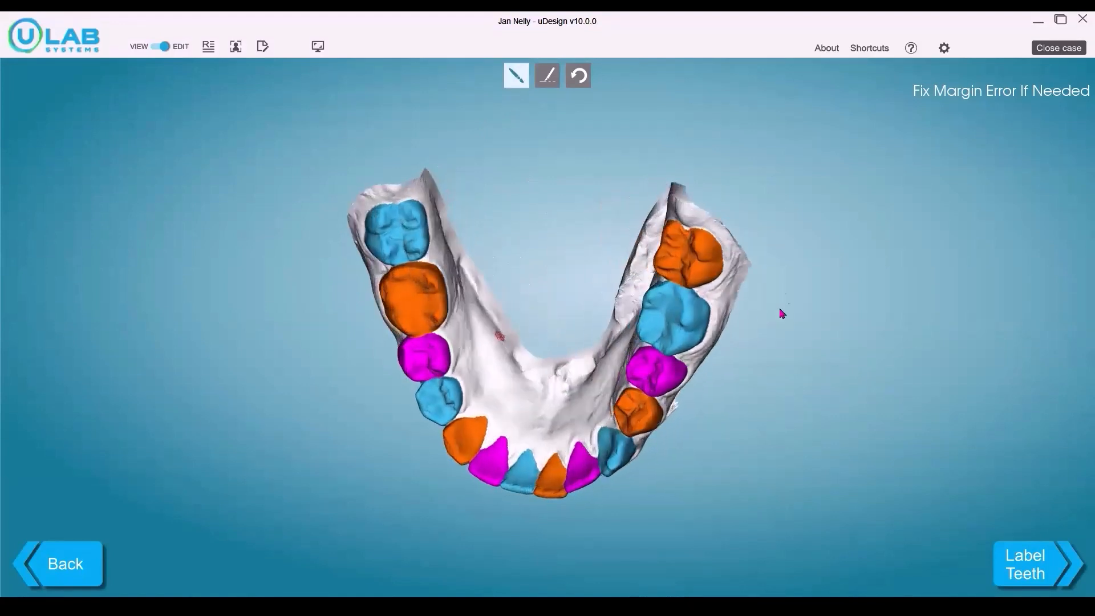
Step: Proceed to tooth labelling, view the label options of lower left tooth 7, and accept the lower labels
click(1028, 574)
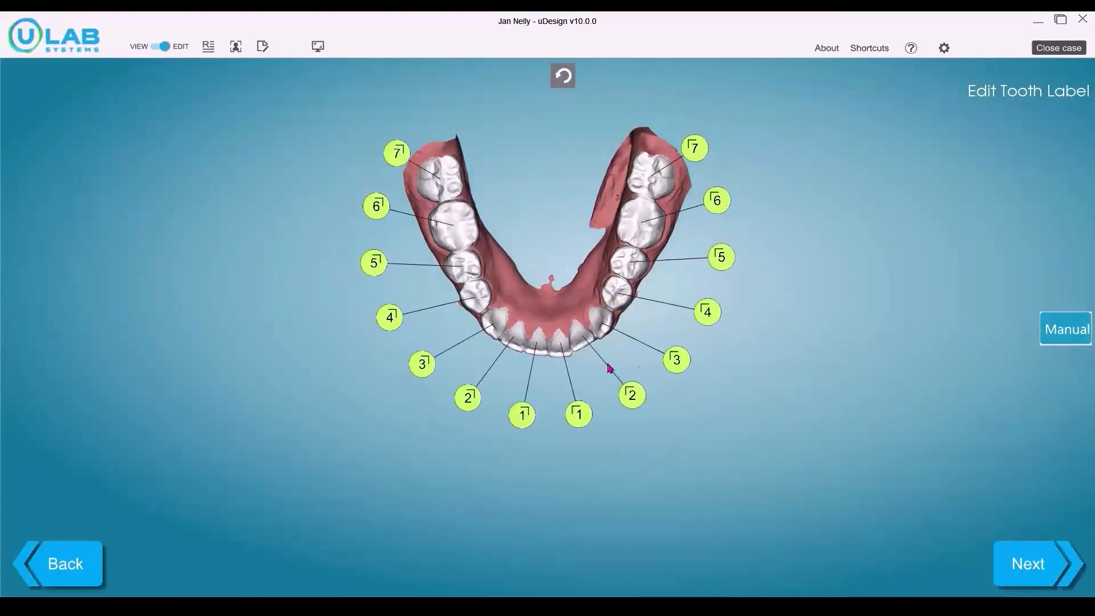
click(700, 148)
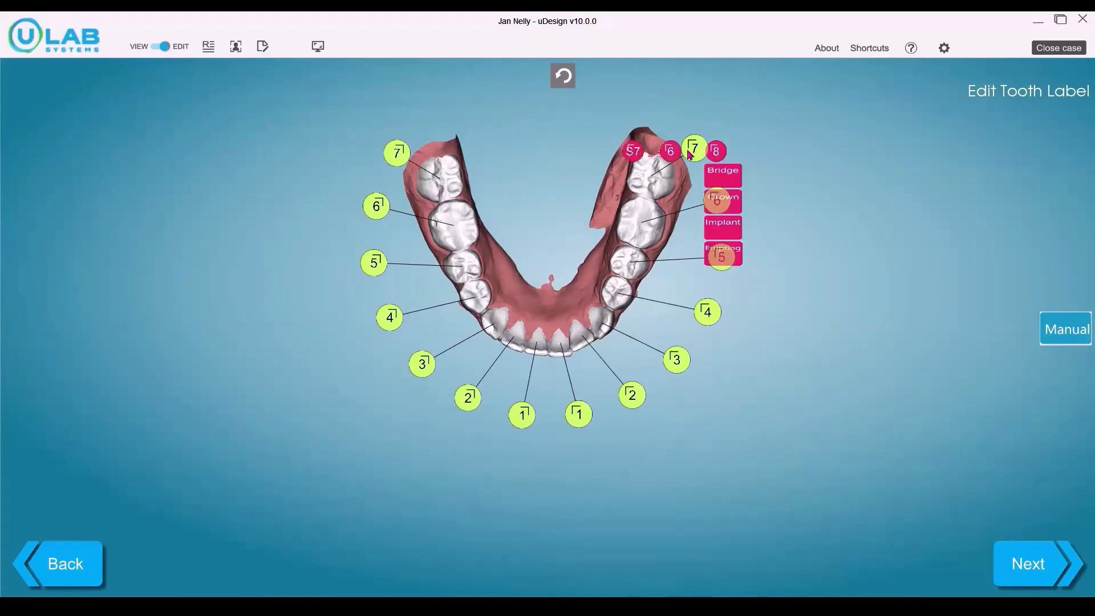
click(1024, 580)
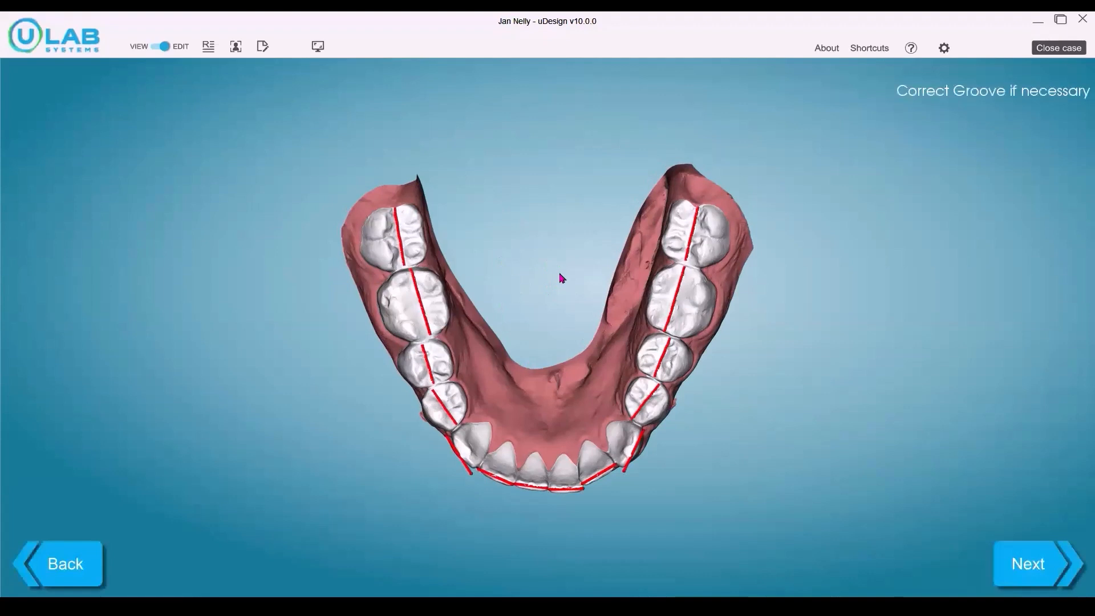
Step: Shift both ends of the lower right first molar's groove line toward the cheek
middle_drag(531, 281, 570, 251)
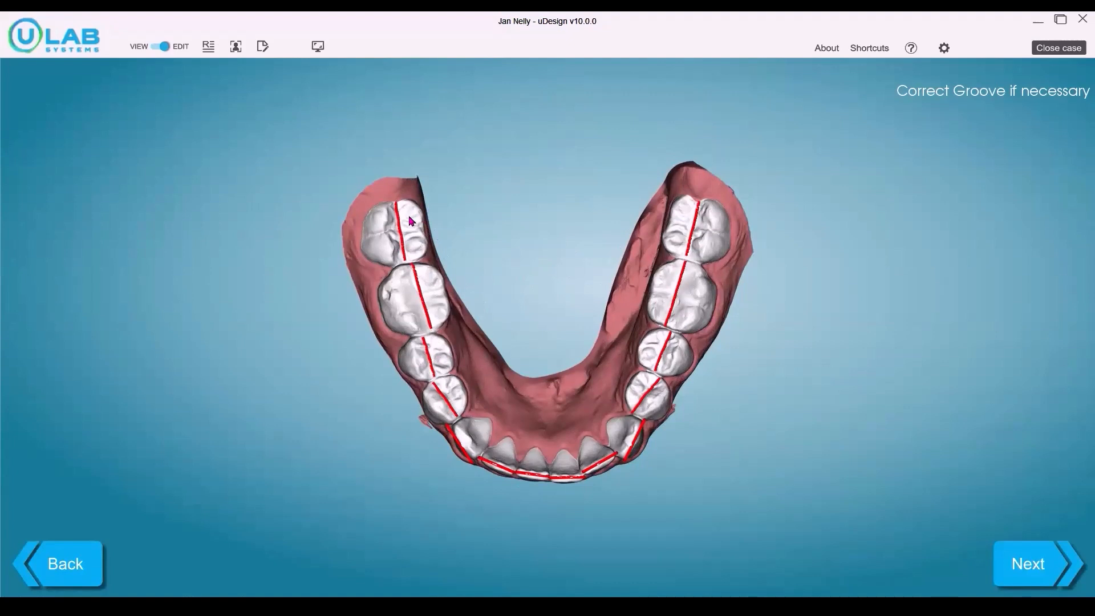
middle_drag(556, 306, 496, 309)
click(447, 302)
click(450, 244)
click(500, 459)
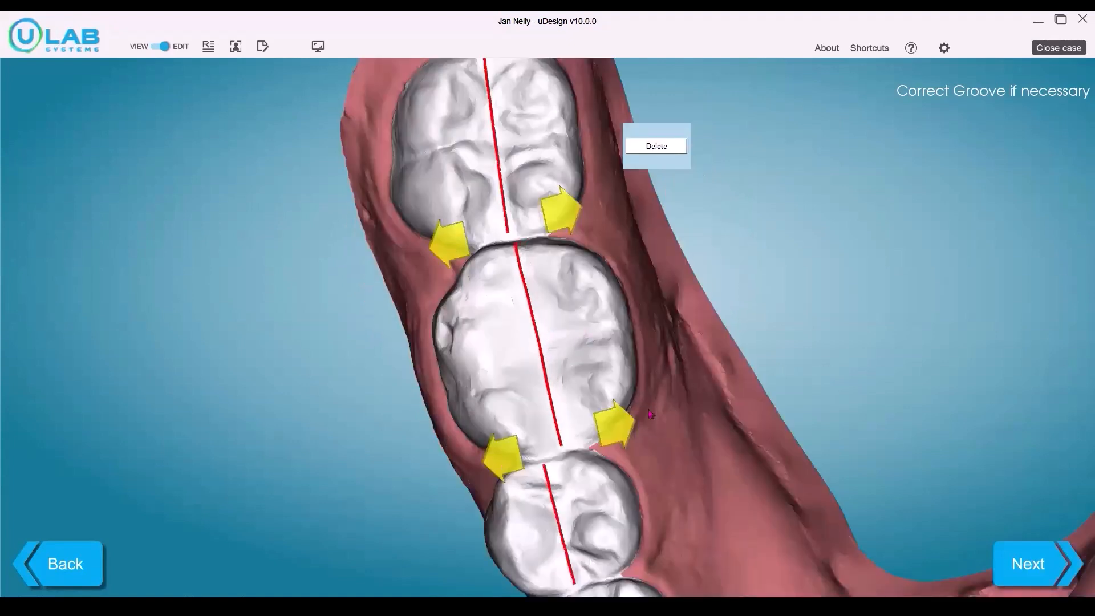
click(770, 478)
Step: Shift the incisal groove line of the lower right central incisor outward toward the lip
middle_drag(594, 323, 570, 137)
scroll(650, 395, up, 3)
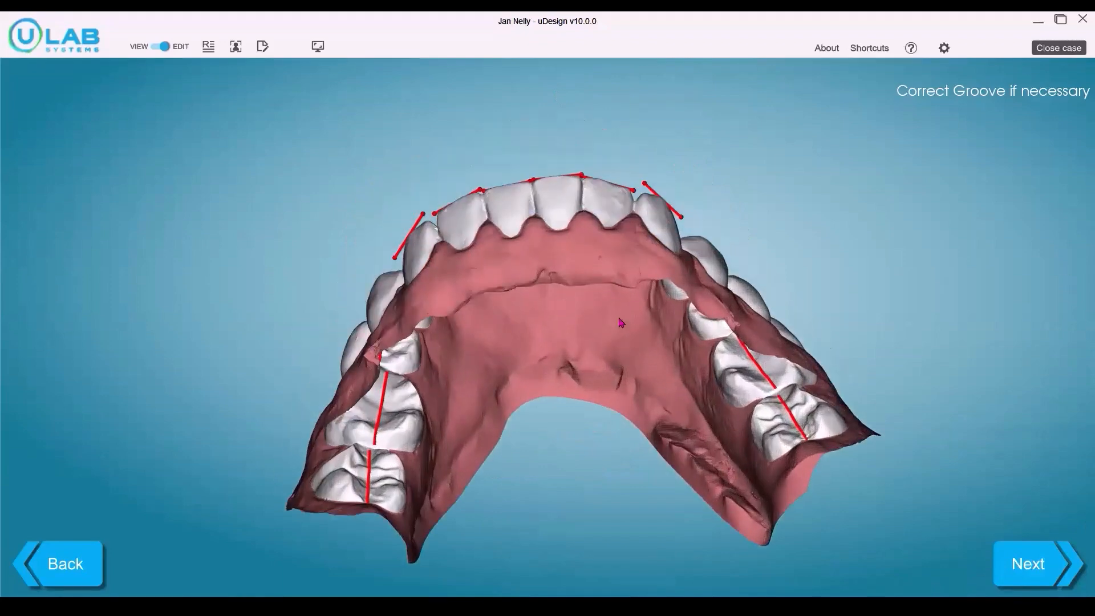
mouse_move(650, 395)
middle_down()
mouse_move(691, 542)
mouse_move(613, 245)
mouse_move(643, 405)
middle_up()
click(604, 425)
click(604, 407)
click(511, 421)
click(444, 341)
click(505, 411)
click(609, 421)
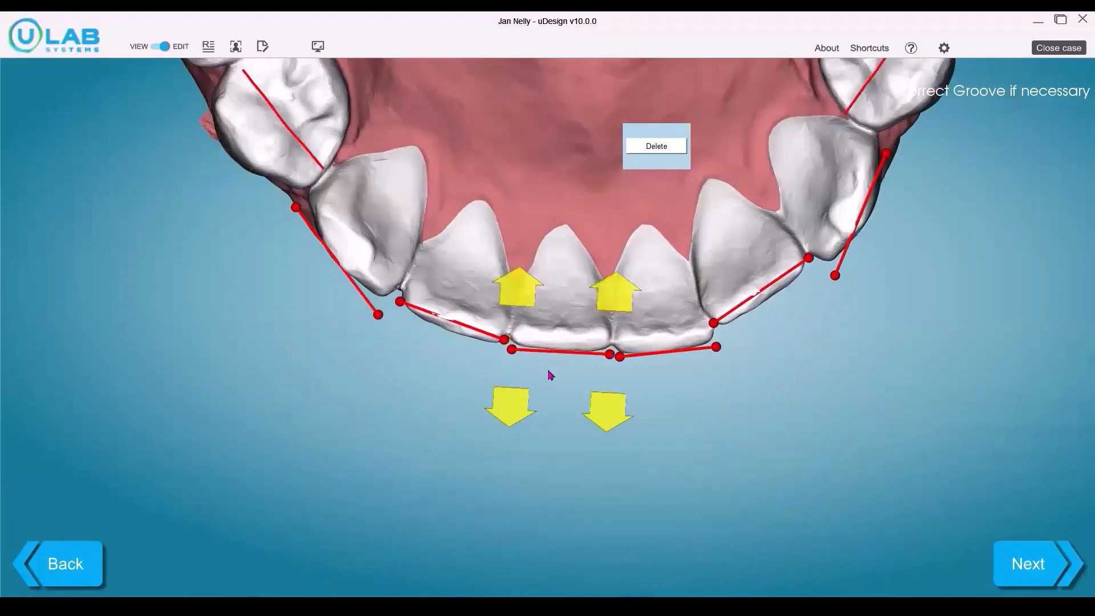
click(609, 420)
Step: Shift the incisal groove lines of the lower right and lower left lateral incisors outward toward the lip
click(451, 313)
click(487, 391)
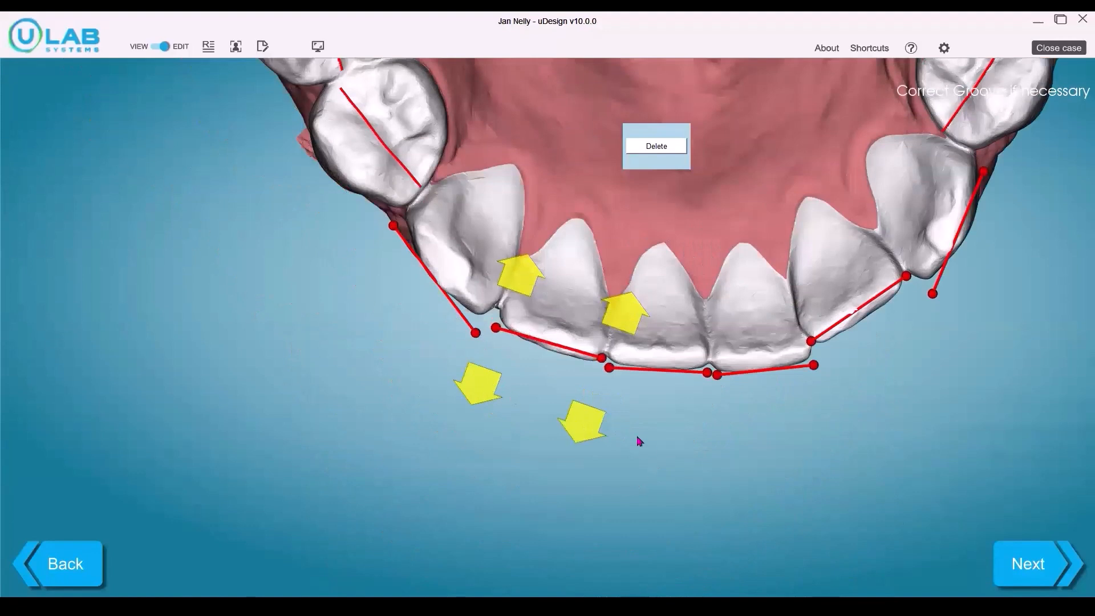
click(595, 431)
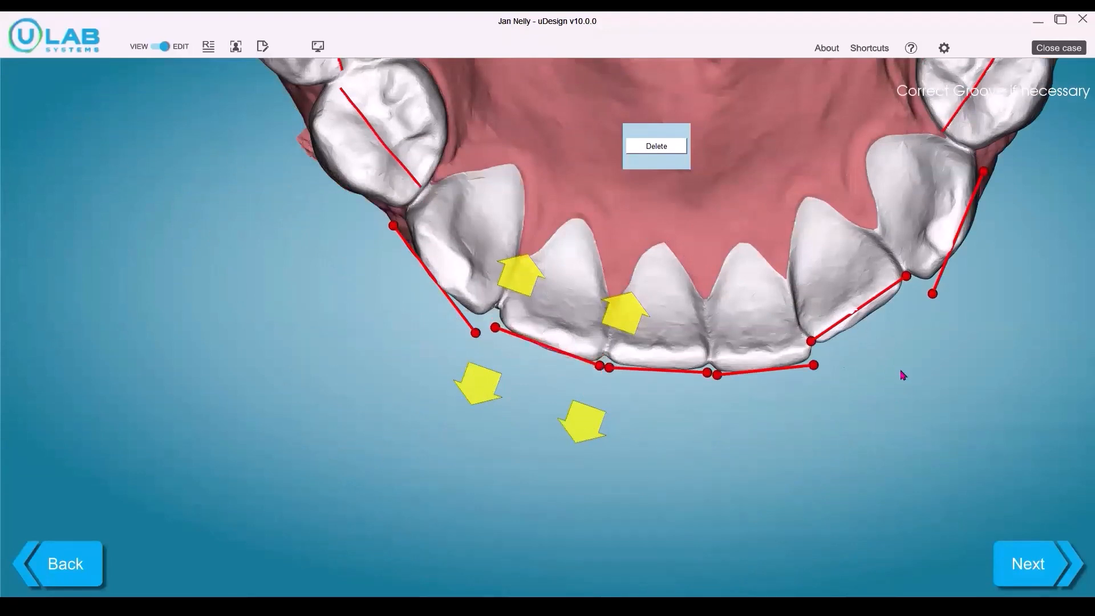
click(852, 311)
click(561, 419)
click(561, 419)
click(561, 419)
click(664, 347)
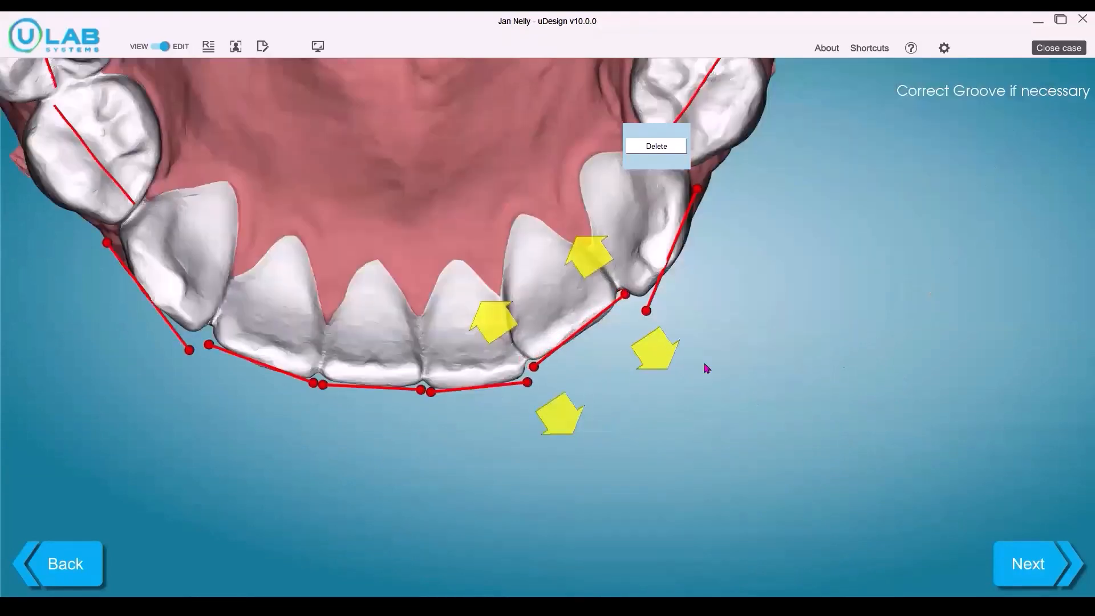
Step: Accept the lower groove lines, then check and accept the long axes of the lower teeth
click(1032, 564)
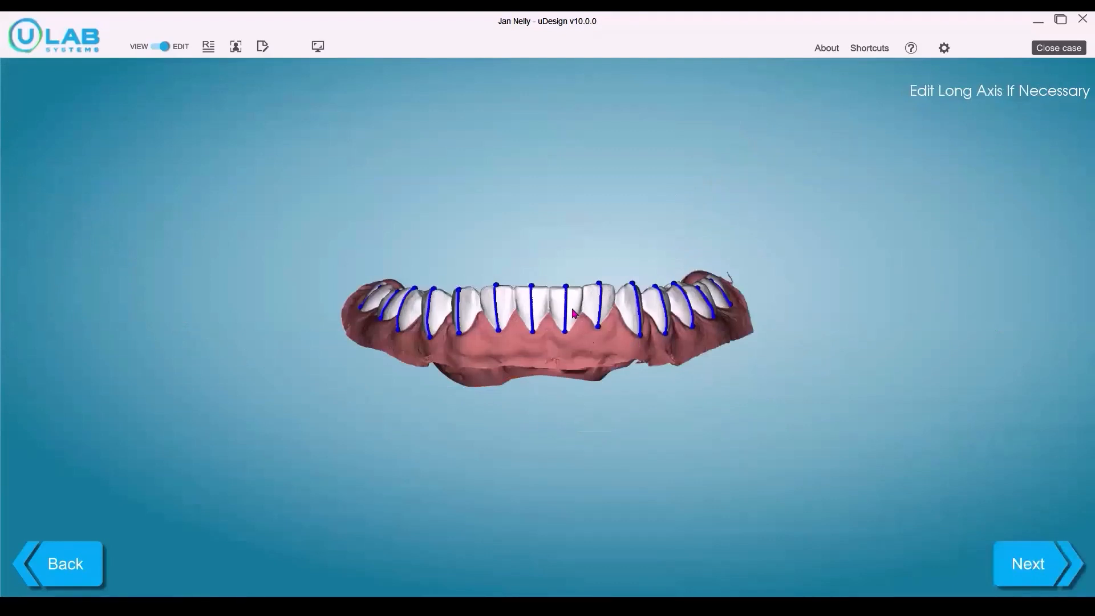
drag(591, 390, 567, 286)
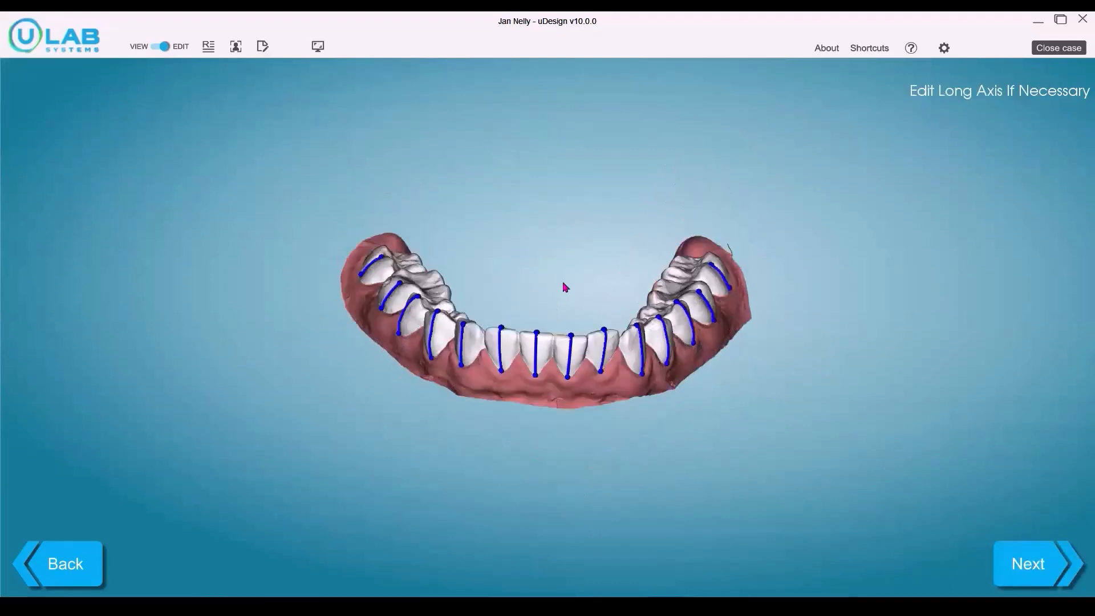
click(1031, 567)
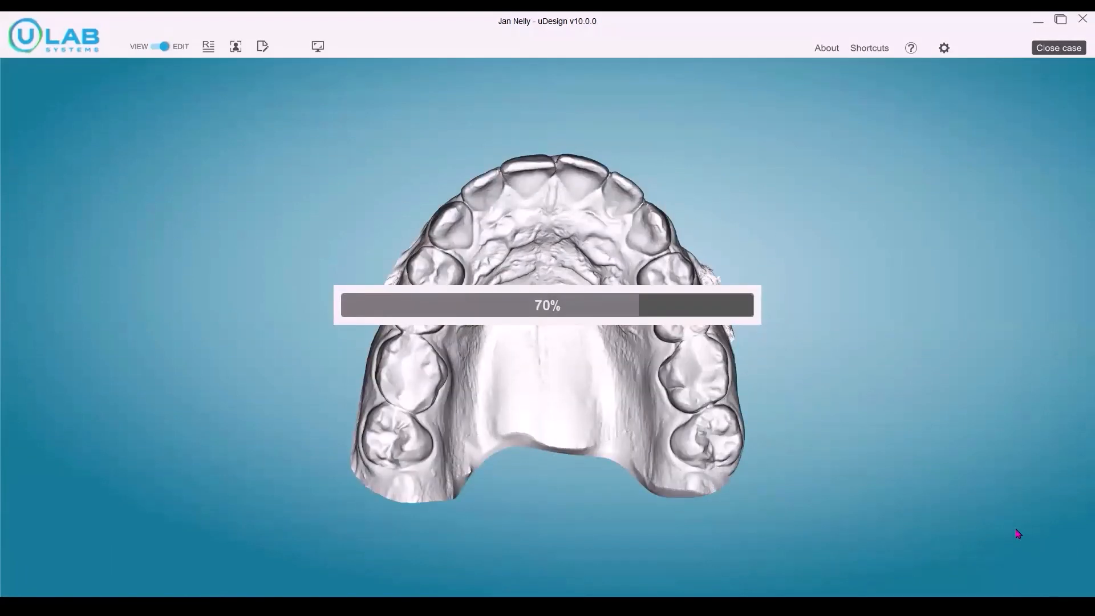
Step: Correct the segmentation margin between the upper left canine and first premolar with the margin drawing tool
click(1008, 554)
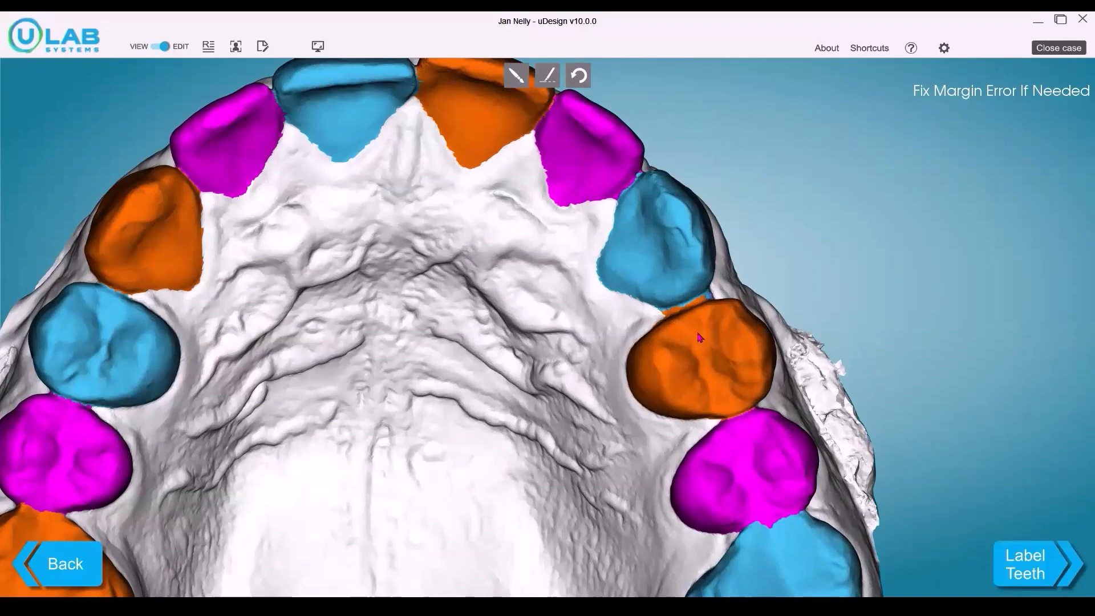
scroll(674, 164, up, 1)
click(516, 75)
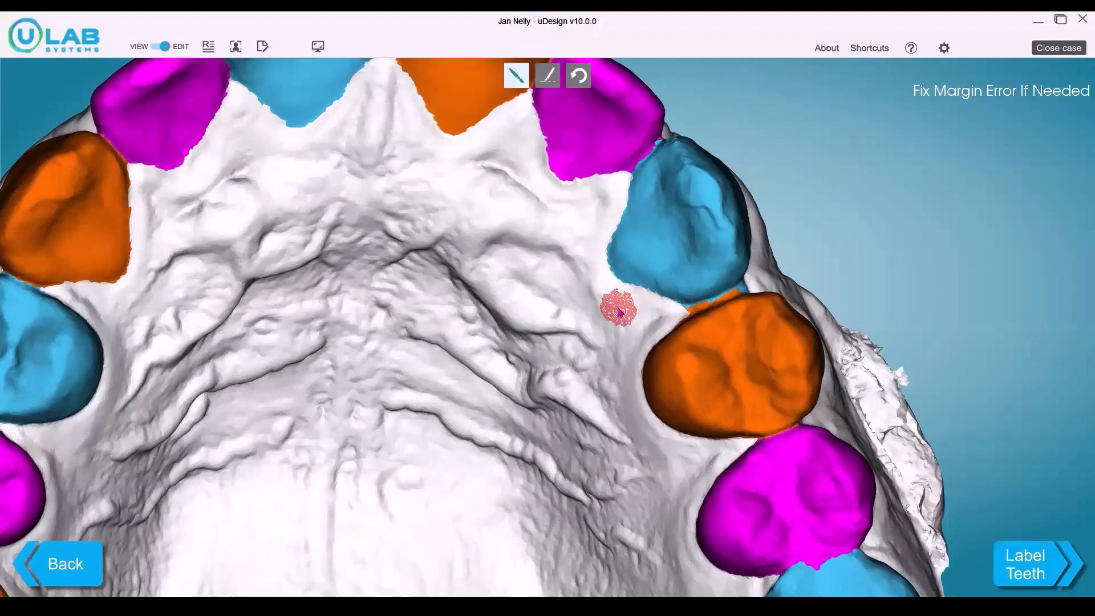
ctrl+scroll(619, 312, down, 4)
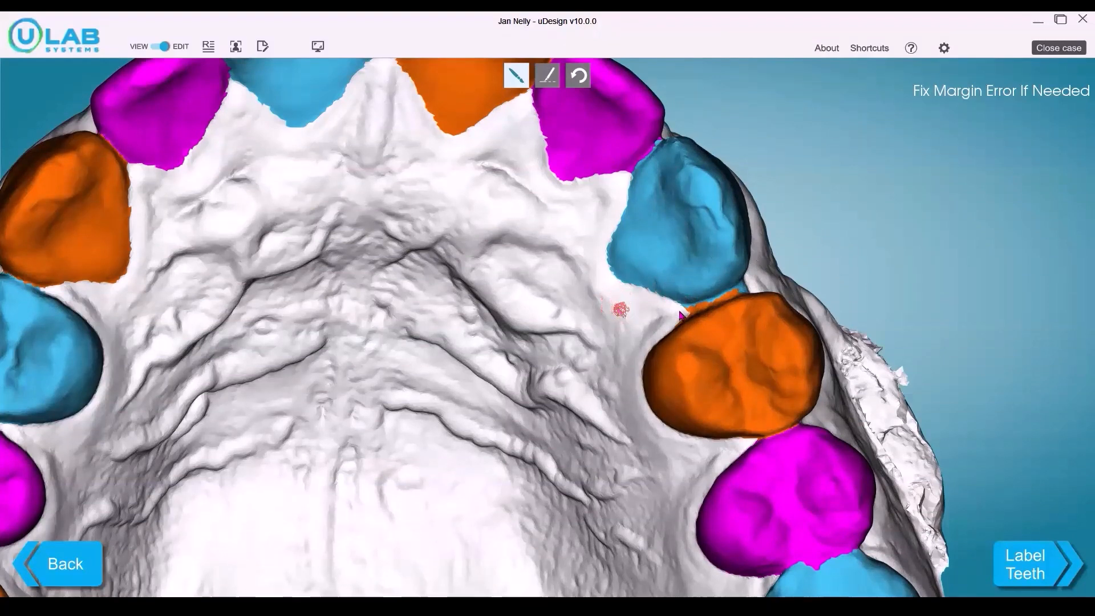
mouse_move(688, 313)
mouse_down()
mouse_move(735, 299)
mouse_move(756, 278)
mouse_up()
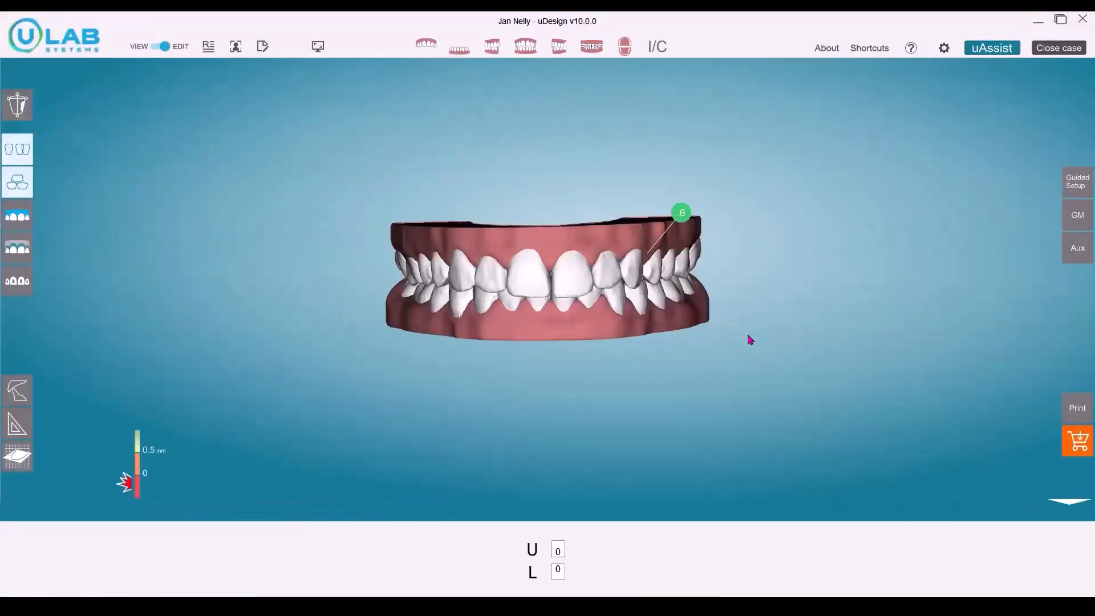
Step: Isolate the upper arch, select its four incisors and align them automatically along the arch curve
click(430, 49)
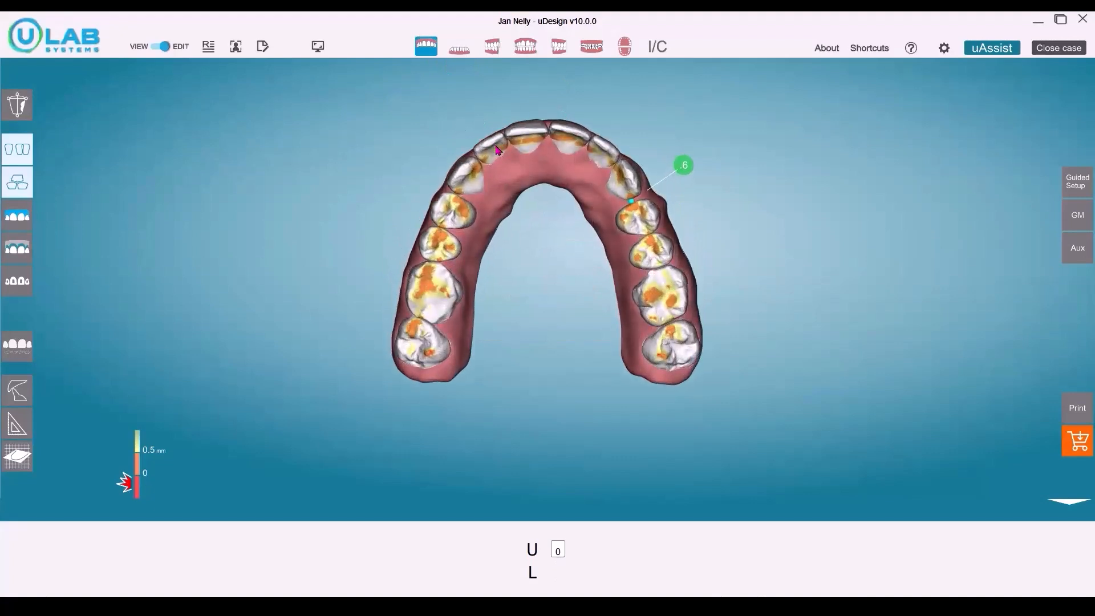
click(493, 148)
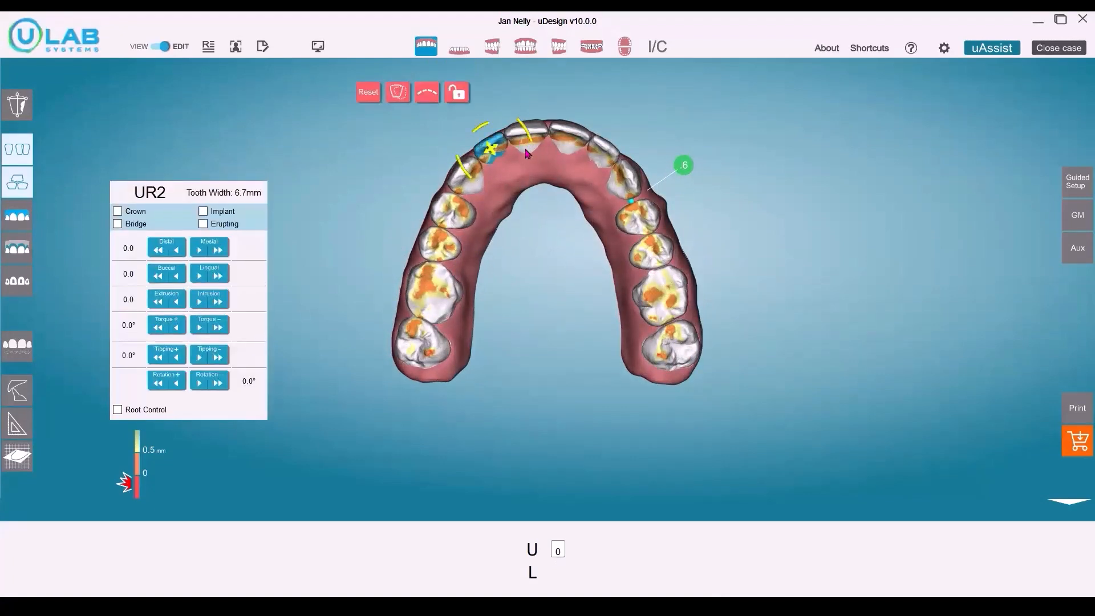
ctrl+click(573, 139)
ctrl+click(597, 152)
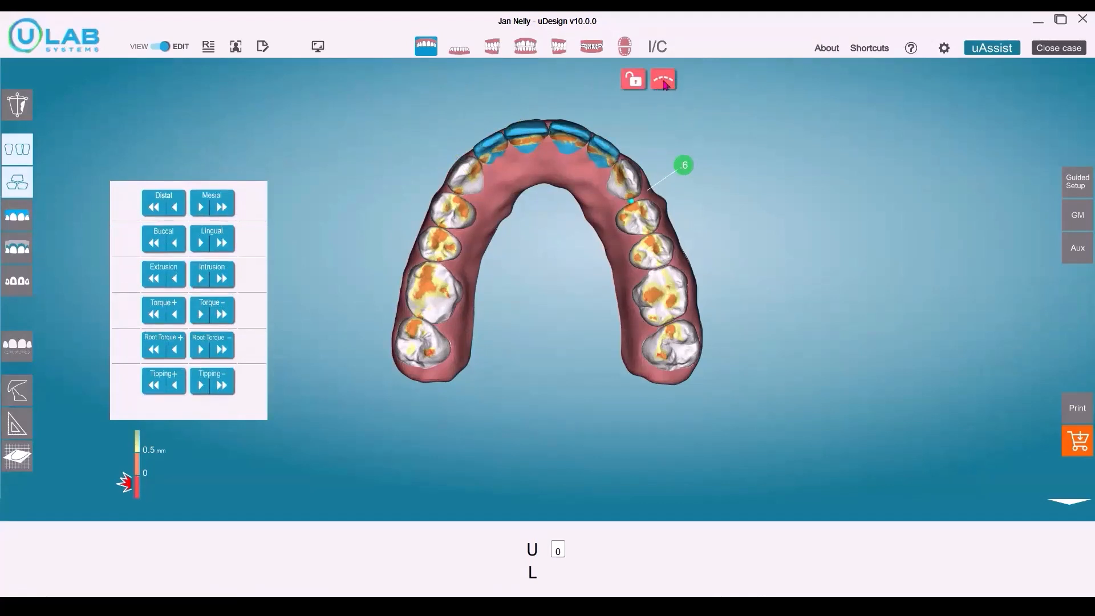
click(694, 122)
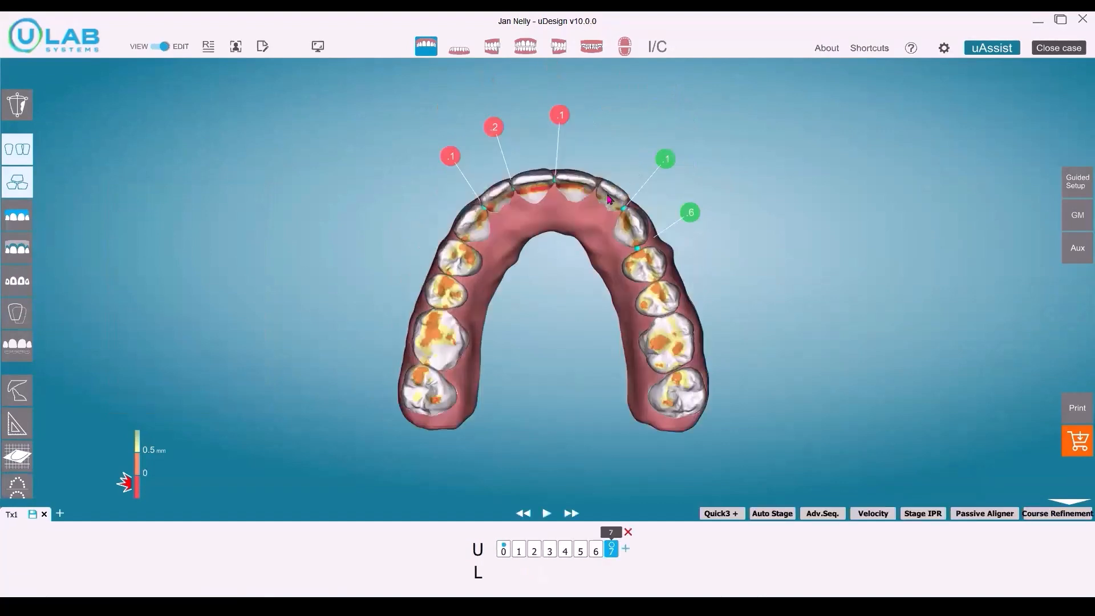
Step: Fine-tune the position of the upper left lateral incisor (UL2) by hand on the arch
click(609, 198)
drag(640, 215, 648, 218)
drag(581, 177, 557, 154)
drag(607, 200, 607, 200)
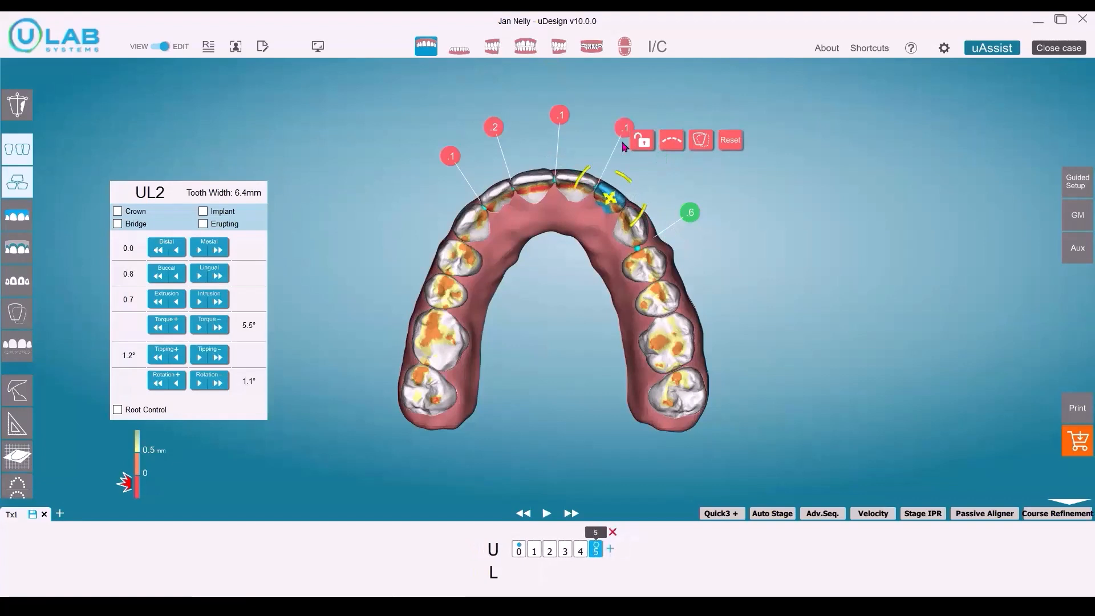
Step: Isolate the lower arch, select its six front teeth from canine to canine and align them automatically along the arch curve
click(459, 47)
drag(558, 221, 557, 212)
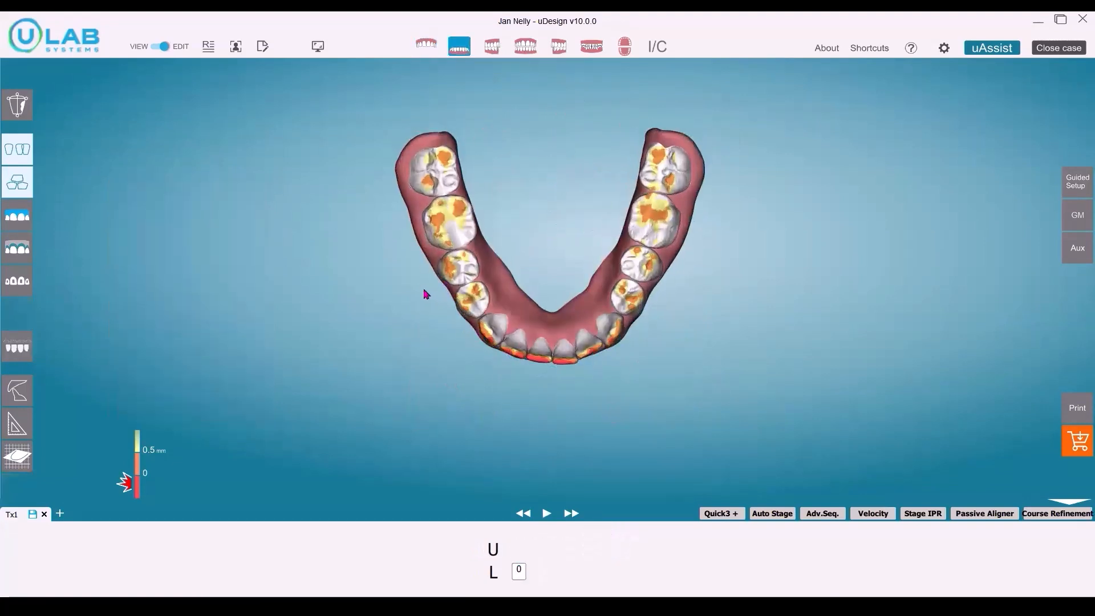
drag(425, 293, 652, 399)
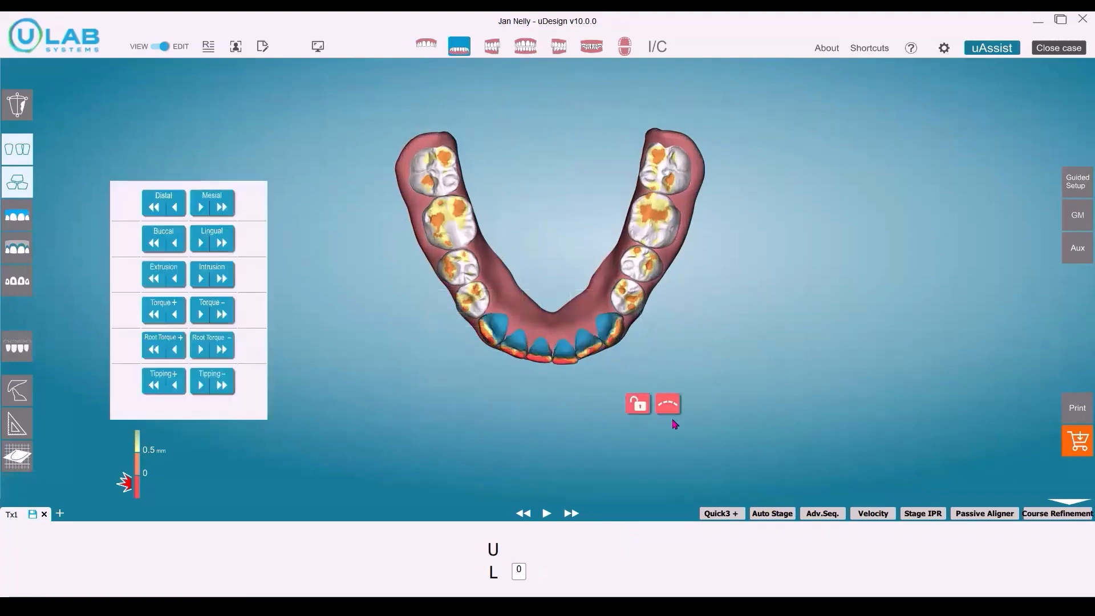
click(609, 326)
Step: Move the lower right lateral incisor slightly distally, toward the canine
click(514, 348)
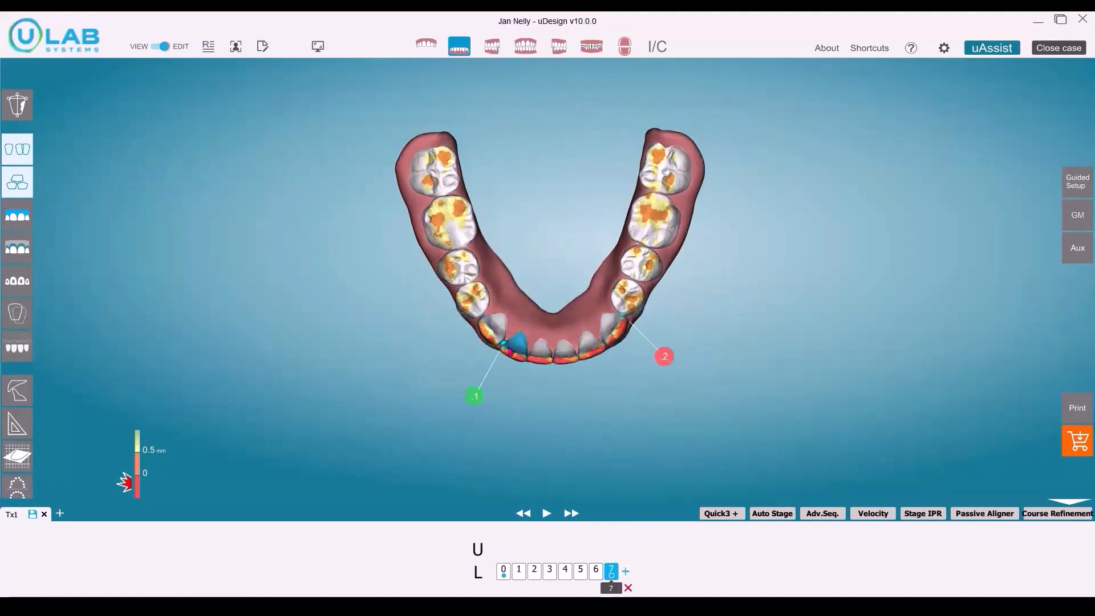
click(512, 351)
click(513, 349)
drag(515, 346, 551, 331)
click(552, 330)
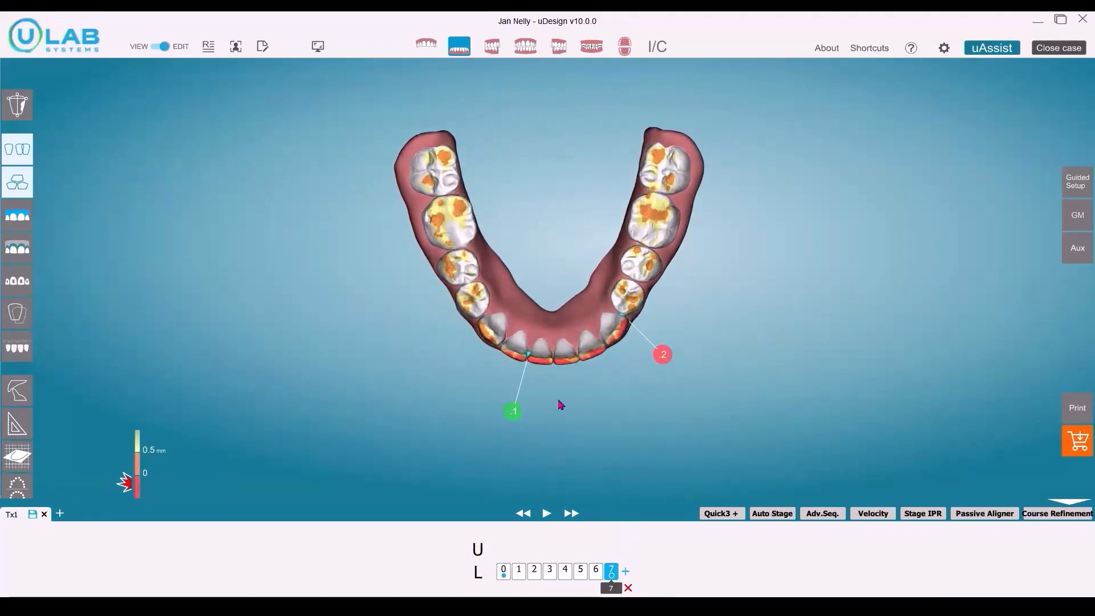
Step: Create the Quick3 stages despite the collision warning and close the case output window
click(721, 513)
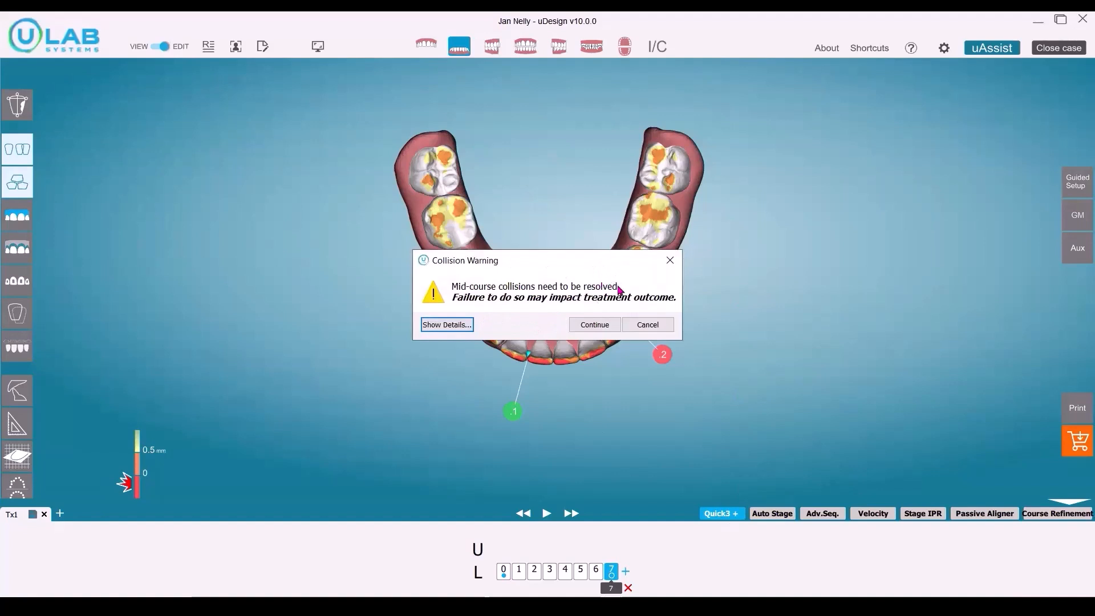
click(595, 324)
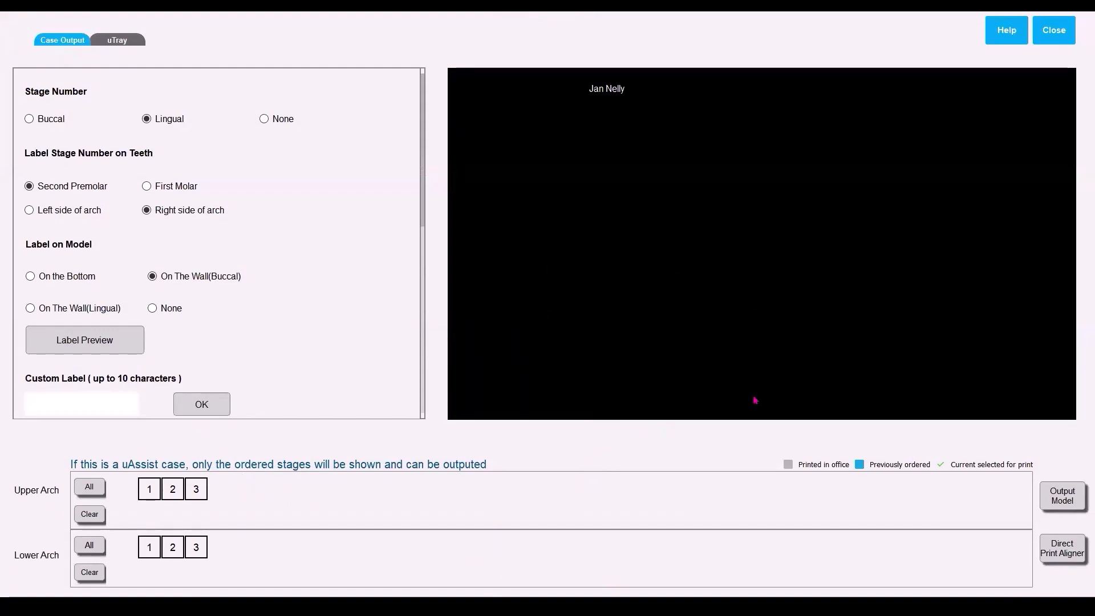
click(1048, 37)
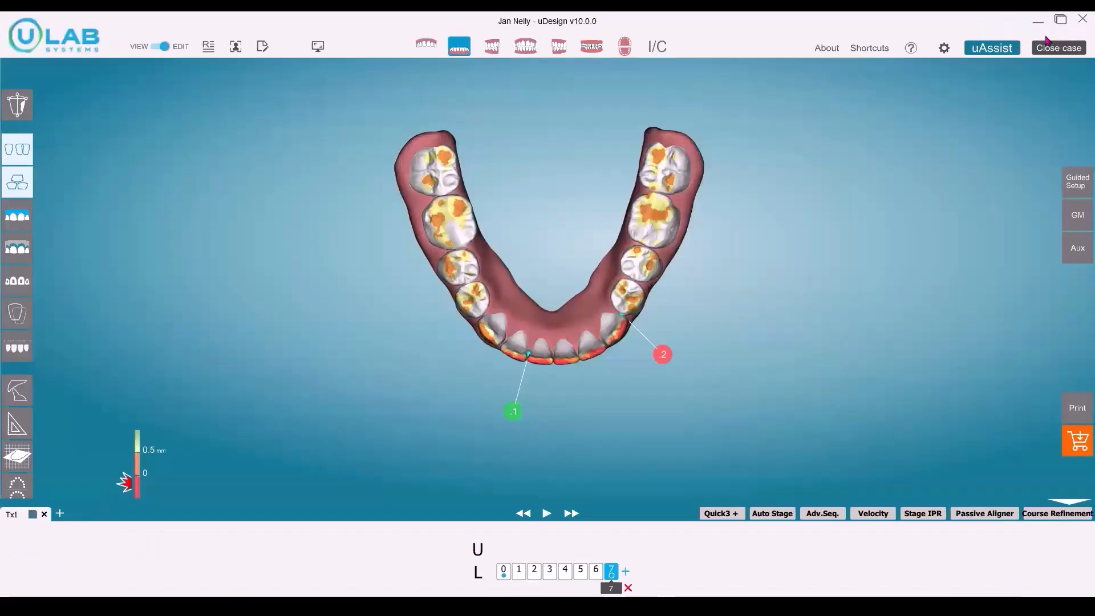
Step: Send the case to uAssist in uDesign Cloud to continue the existing treatment plan, and show the prescription form full screen
click(454, 46)
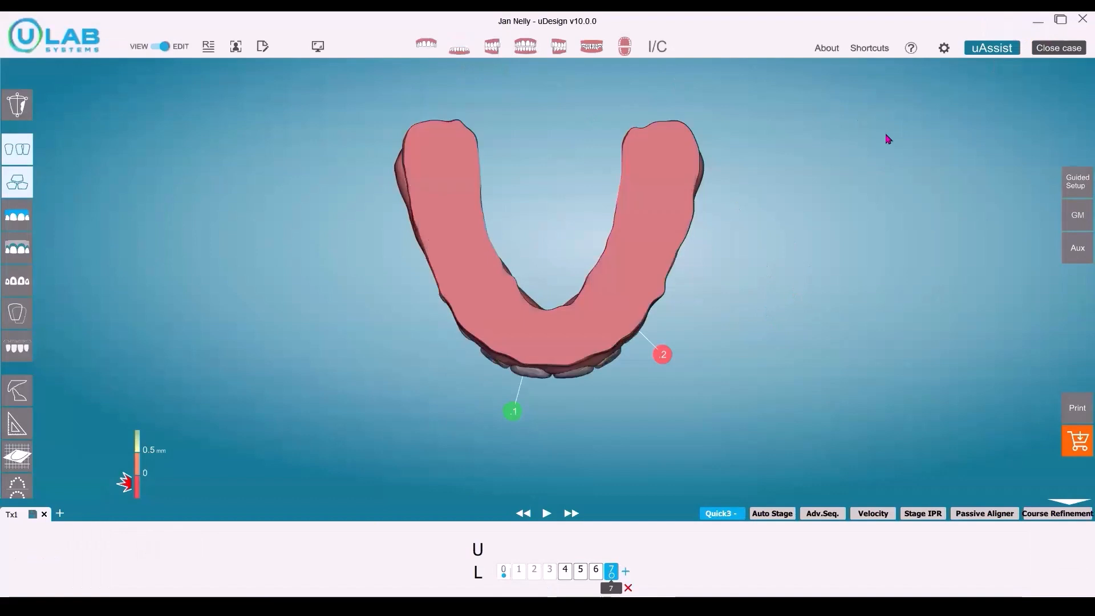
click(984, 50)
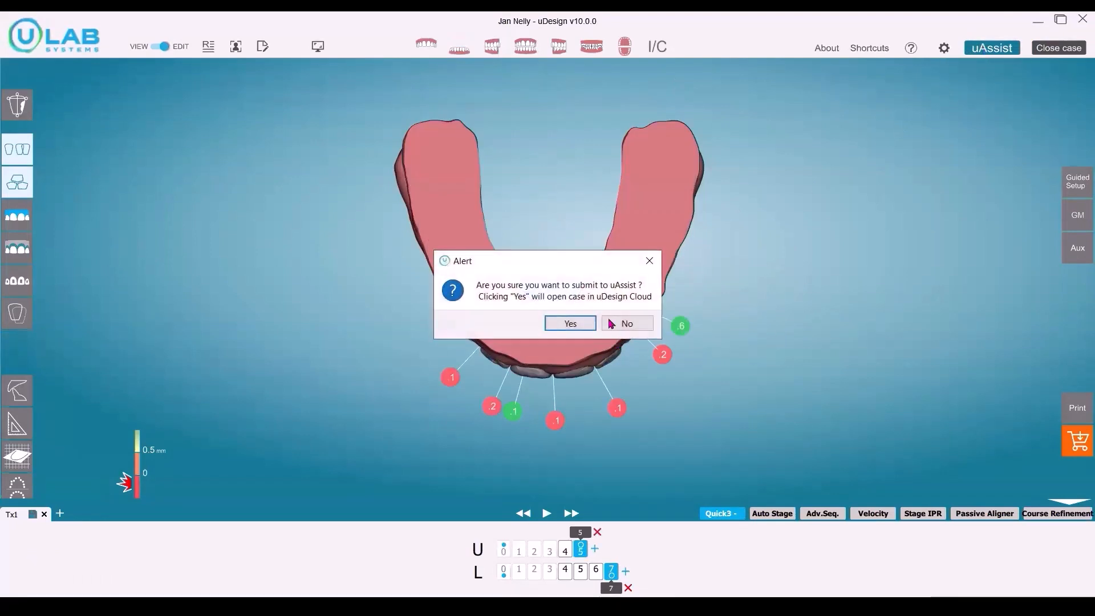
click(570, 323)
click(547, 361)
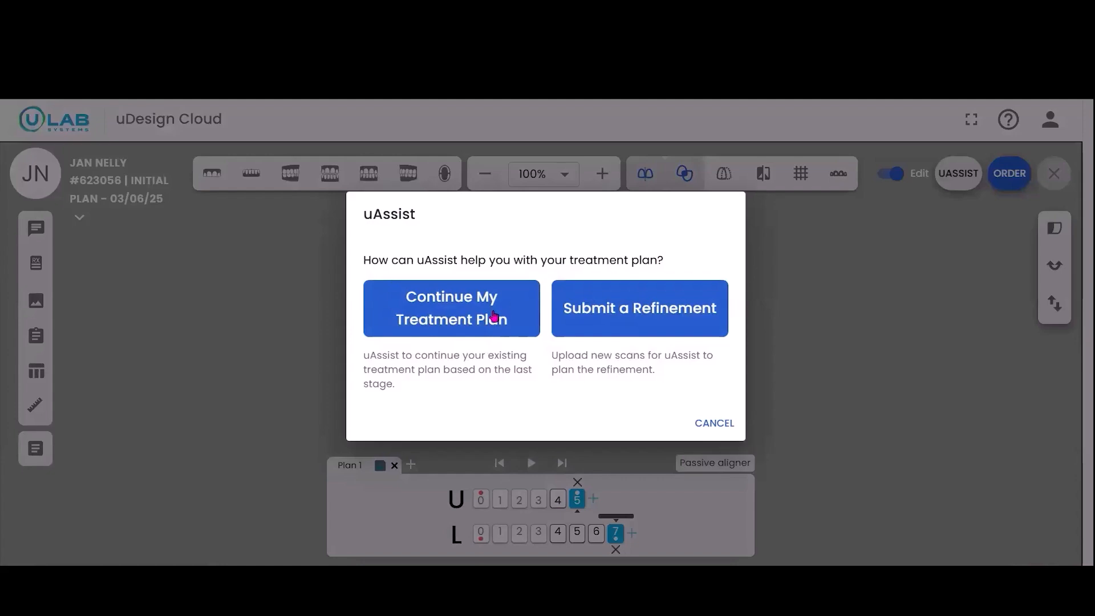
click(471, 317)
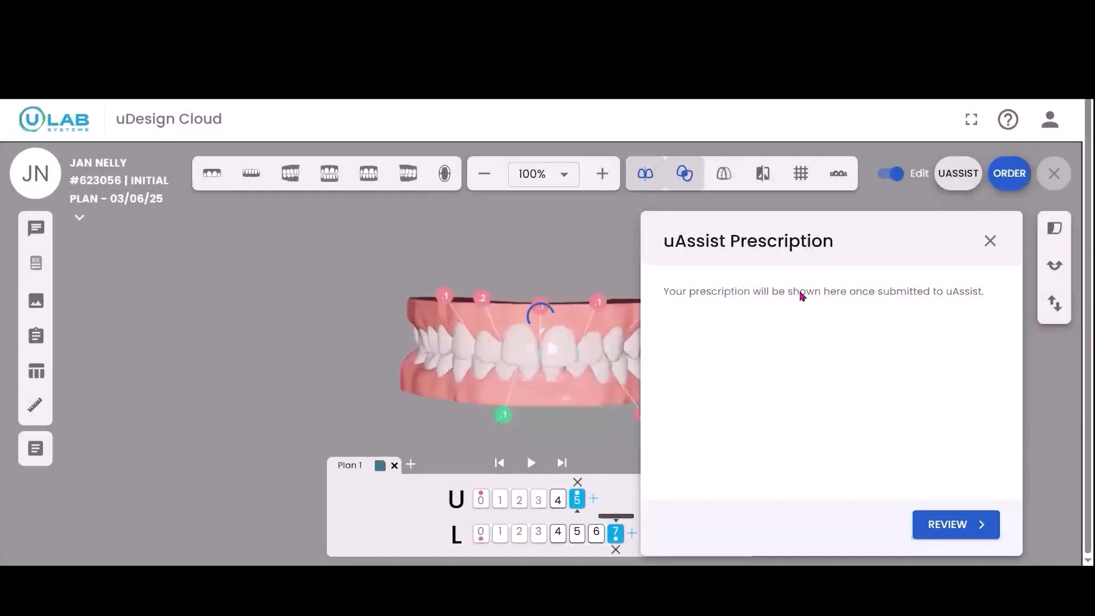
click(971, 119)
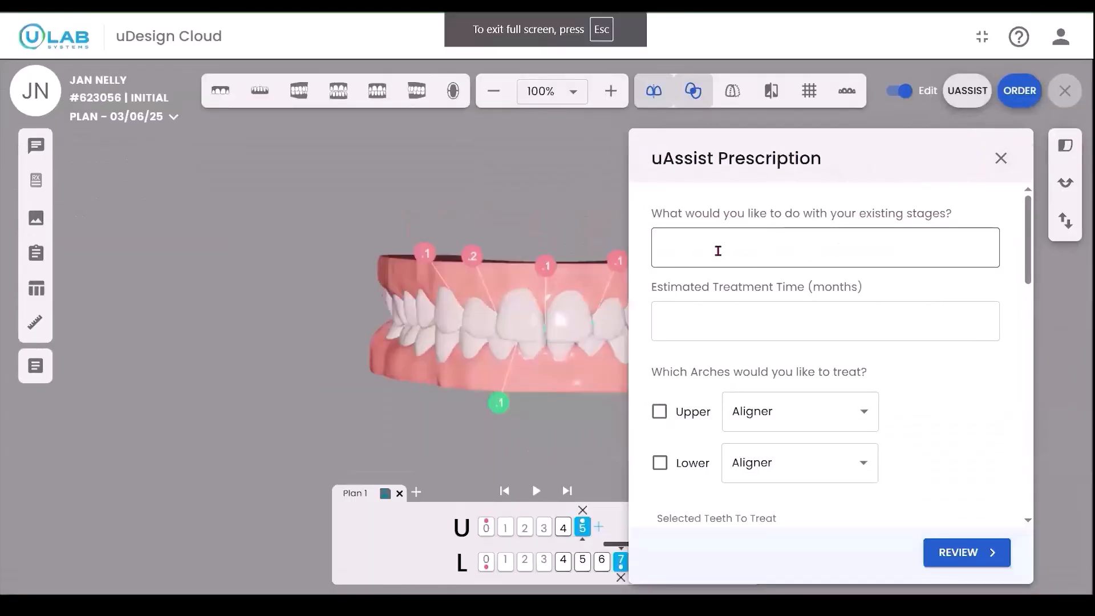
Step: Enter 4 for the existing stages and 12-18 months as the estimated treatment time
click(688, 253)
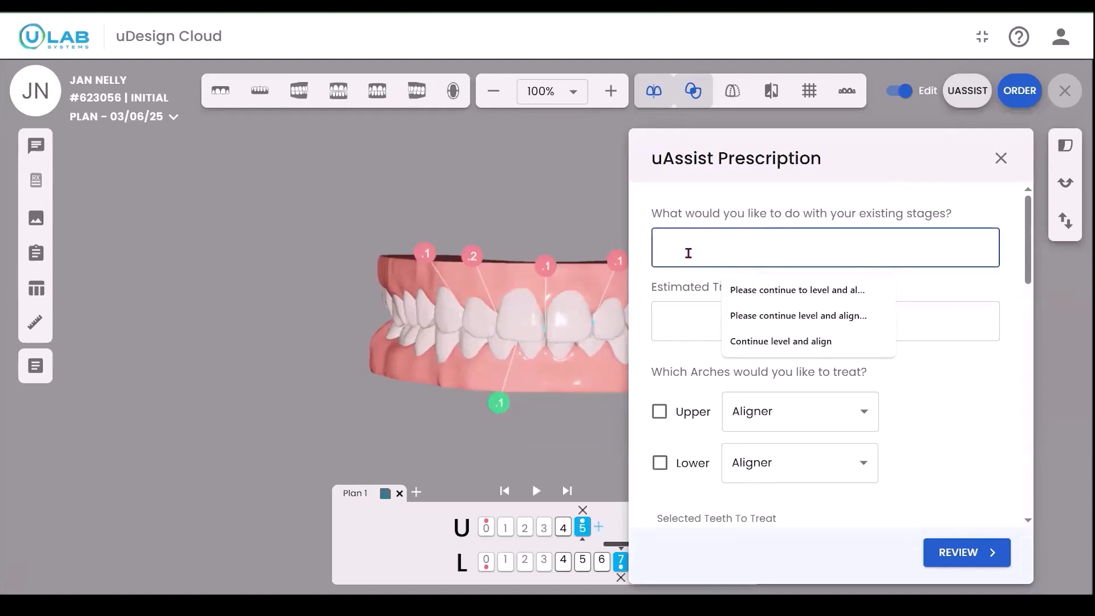
text(4)
click(684, 324)
text(12-18)
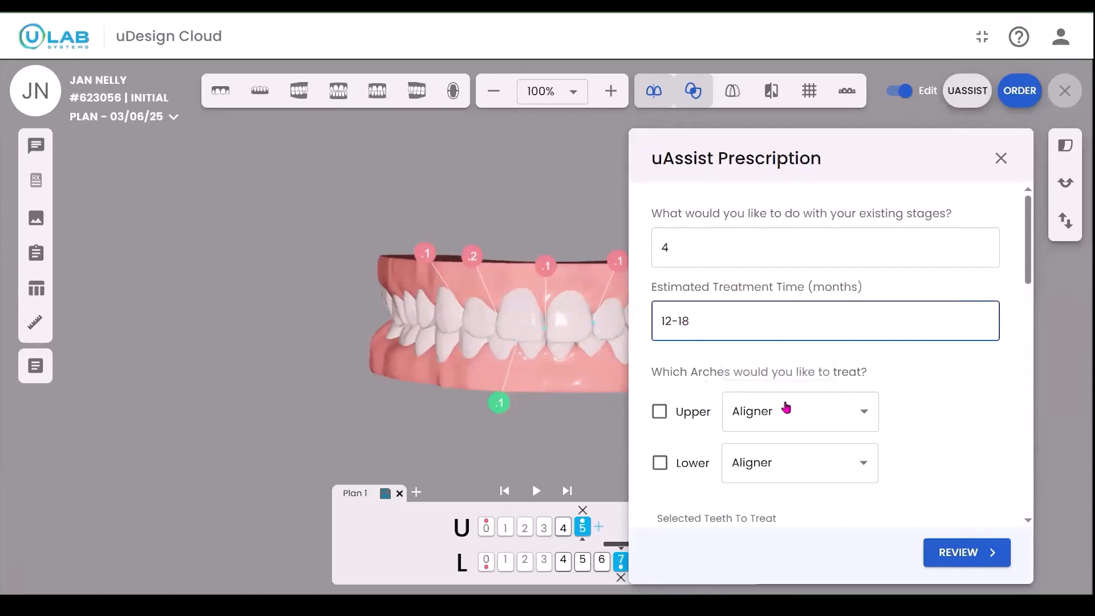
Step: Prescribe aligner treatment for the upper and lower arches, with bracket removal on the lower arch
click(659, 411)
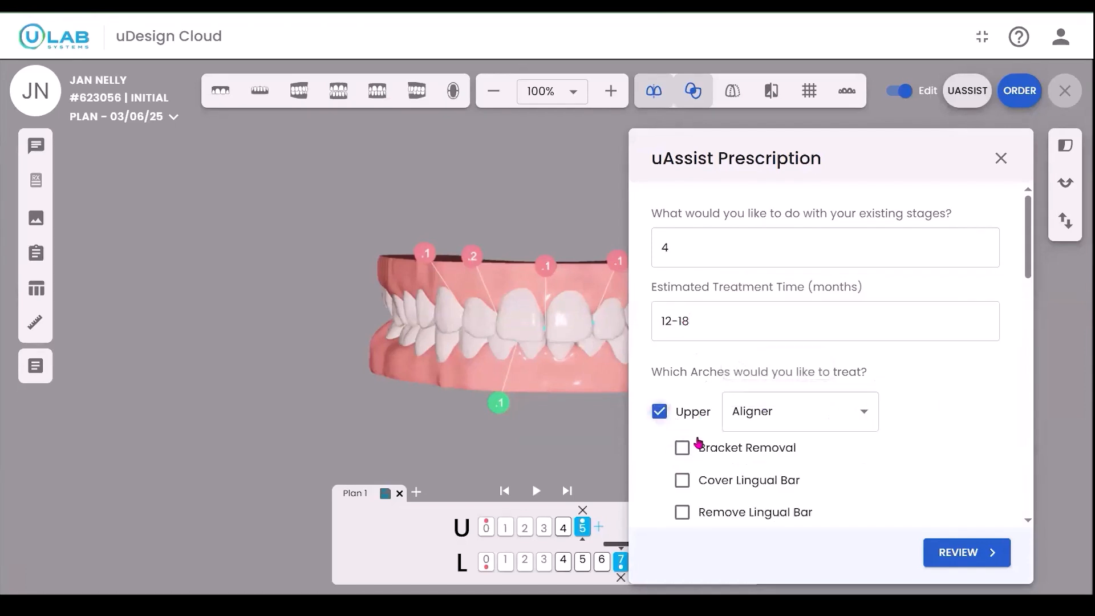
scroll(713, 445, down, 3)
click(660, 319)
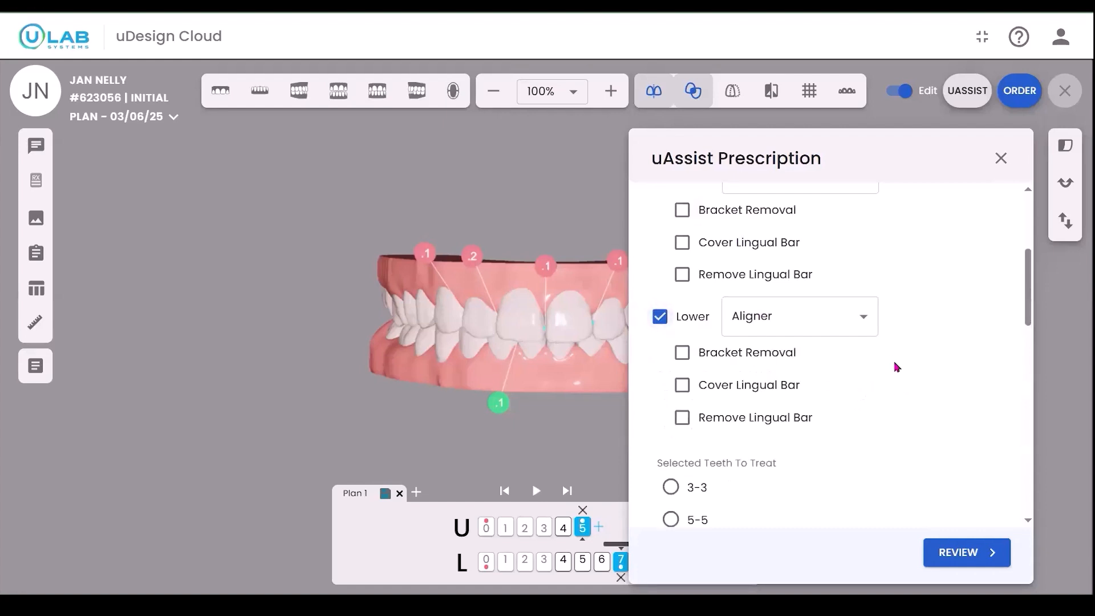
scroll(897, 370, down, 4)
scroll(895, 370, up, 4)
click(683, 354)
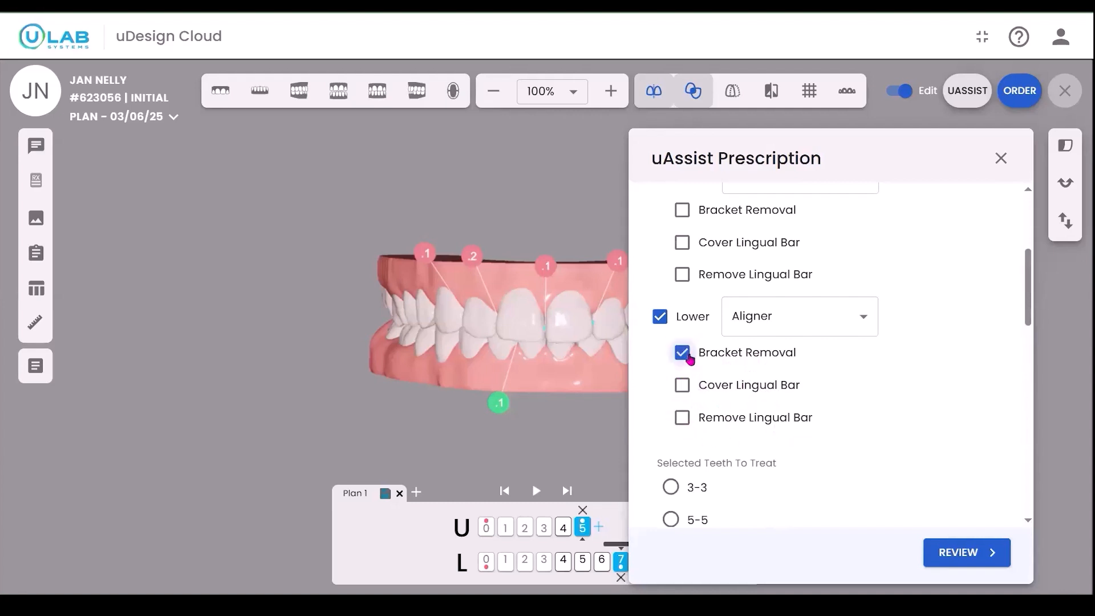
Step: Set teeth to treat to 5-5, class correction to Maintain, crossbite correction to Not applicable and restoration planning to No
scroll(899, 416, down, 4)
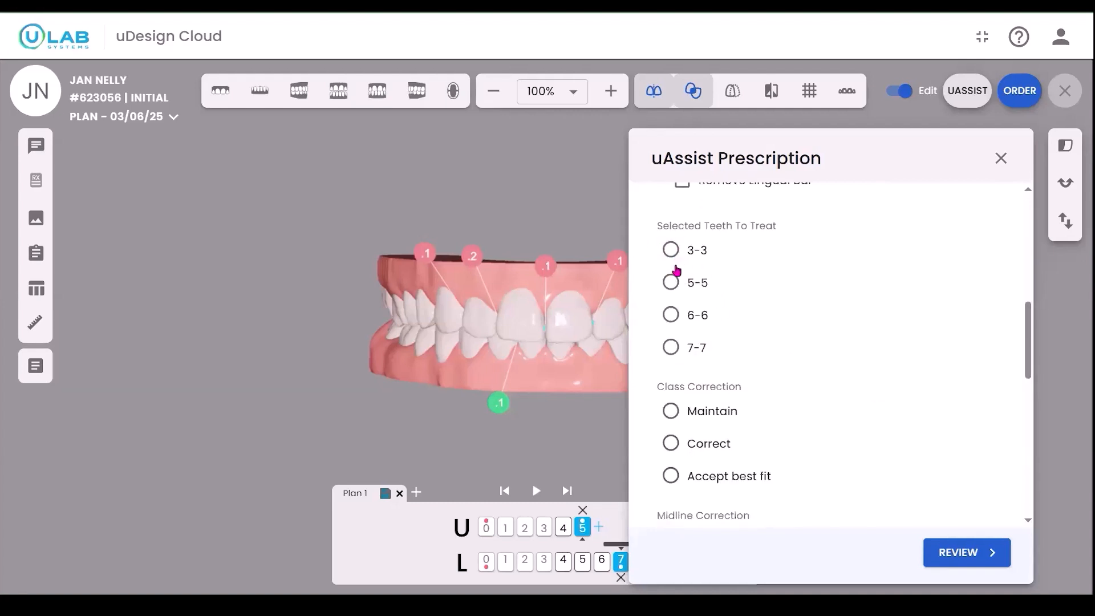
click(671, 285)
click(671, 412)
scroll(842, 341, down, 8)
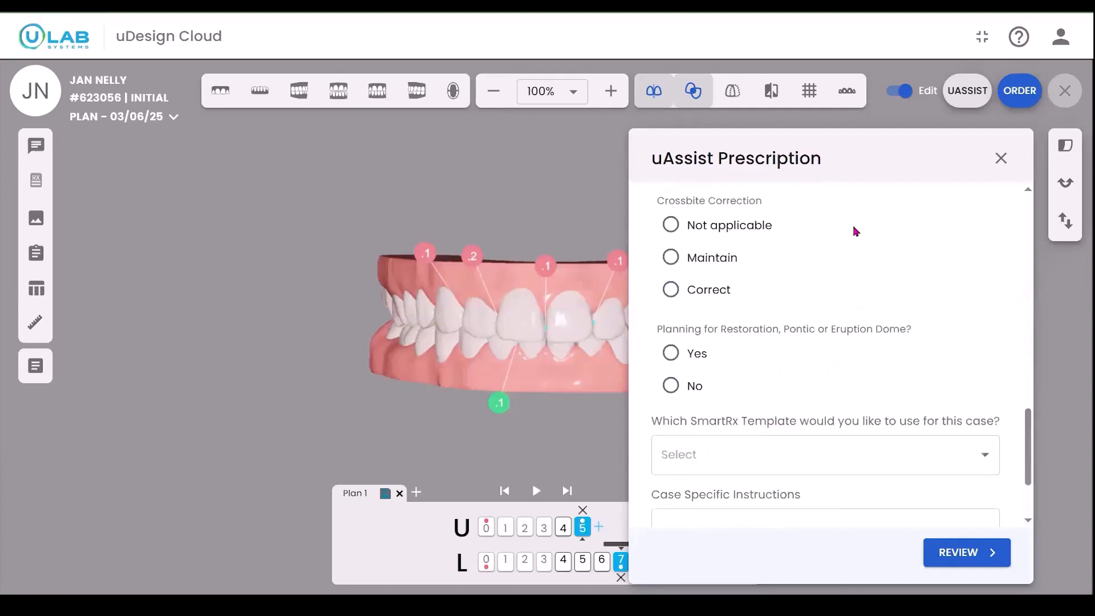
click(673, 224)
click(670, 386)
Step: Choose the Deep Bite SmartRx template and replace its instructions with "Level and align"
scroll(830, 361, down, 2)
click(835, 334)
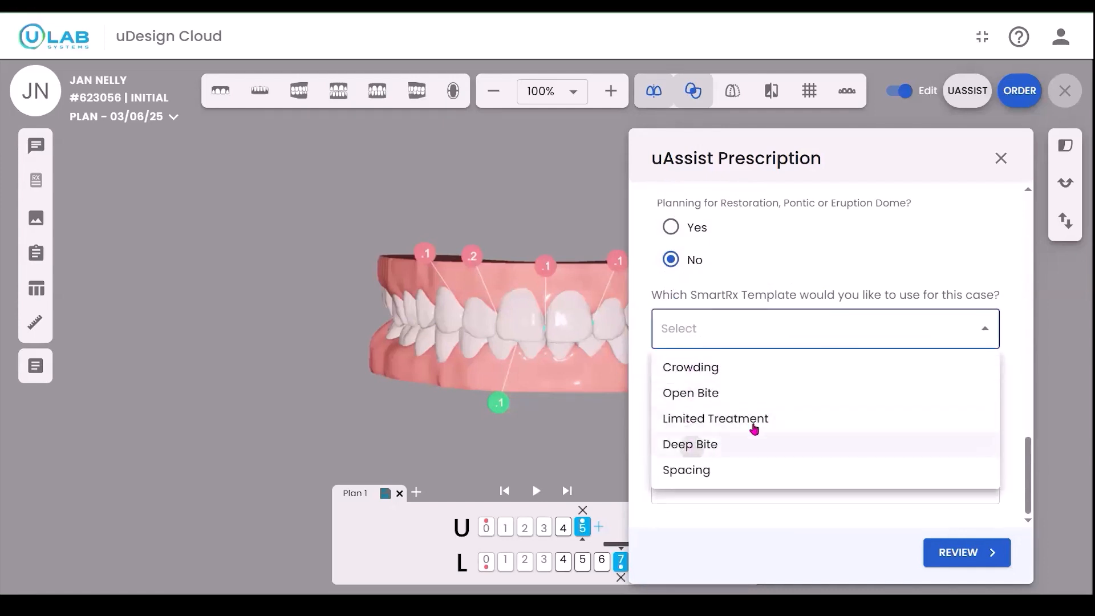
click(753, 442)
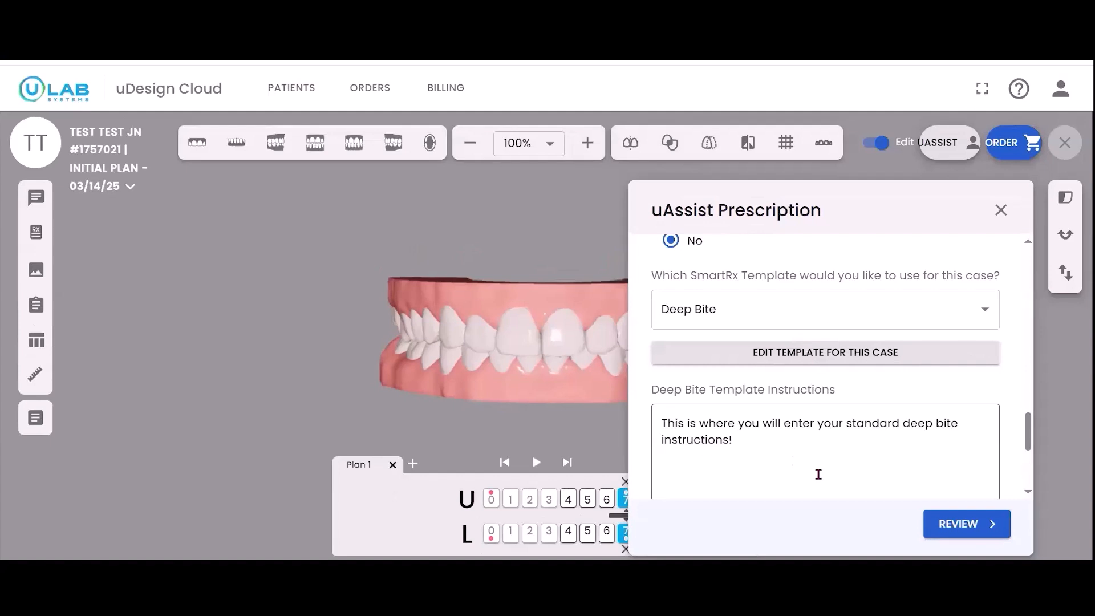
drag(662, 421, 779, 447)
key(BackSpace)
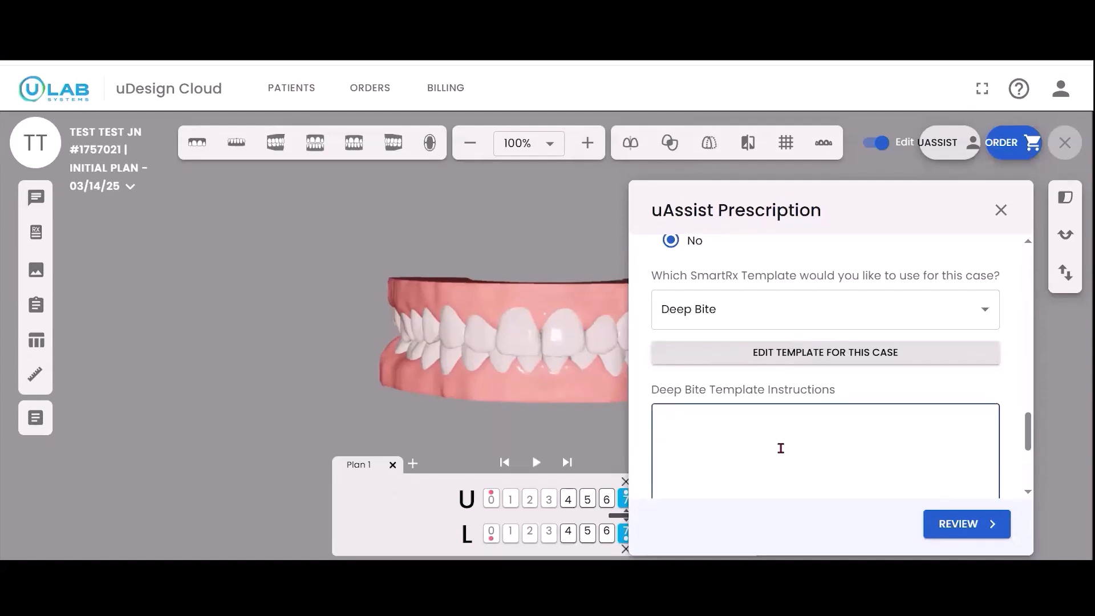
text(Level and align)
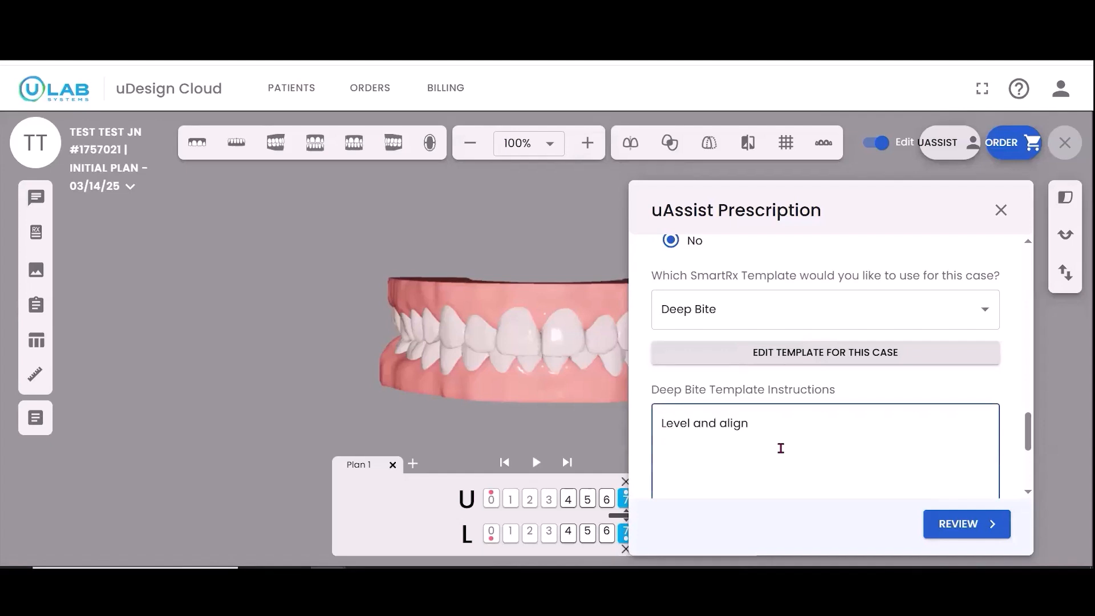
Step: Add the case-specific instruction "Please over correct intrusion on L 3-3" and proceed to the prescription summary
key(Tab)
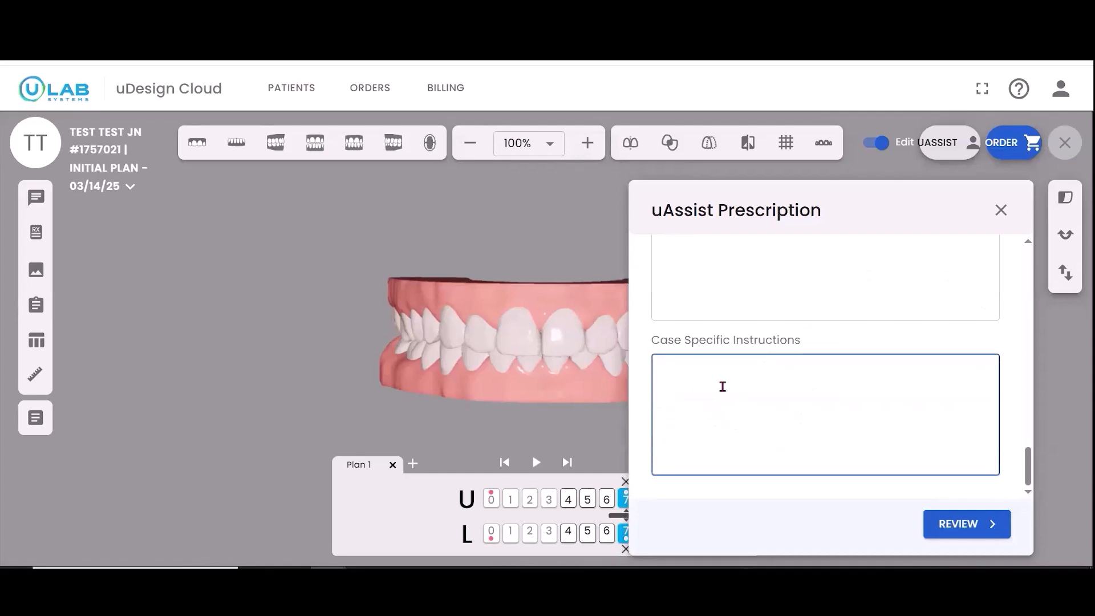
text(Please over correct intrusion on L 3-3)
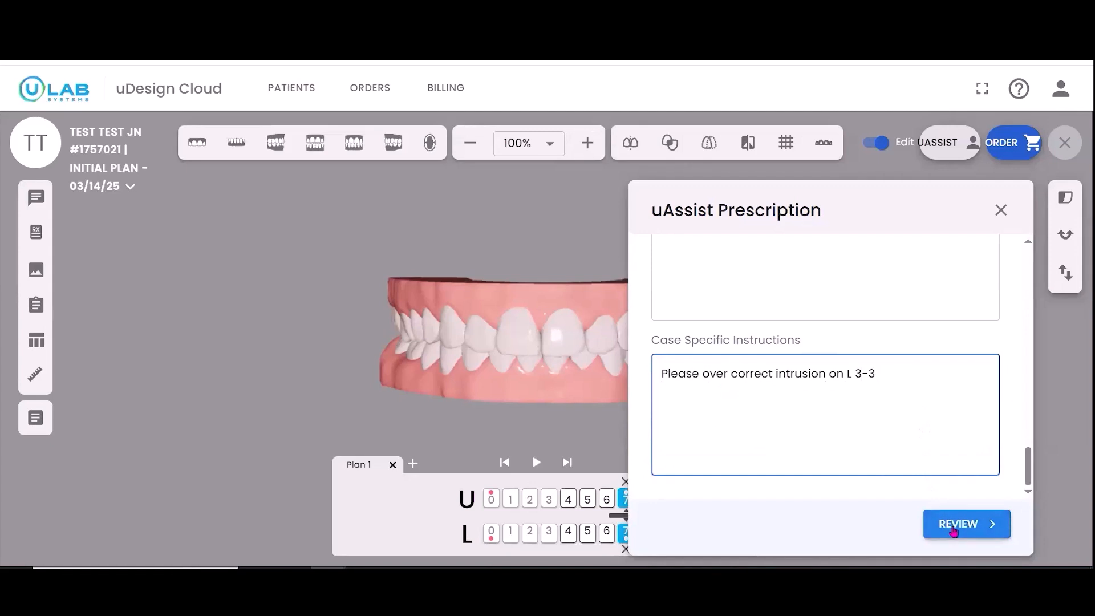
click(953, 529)
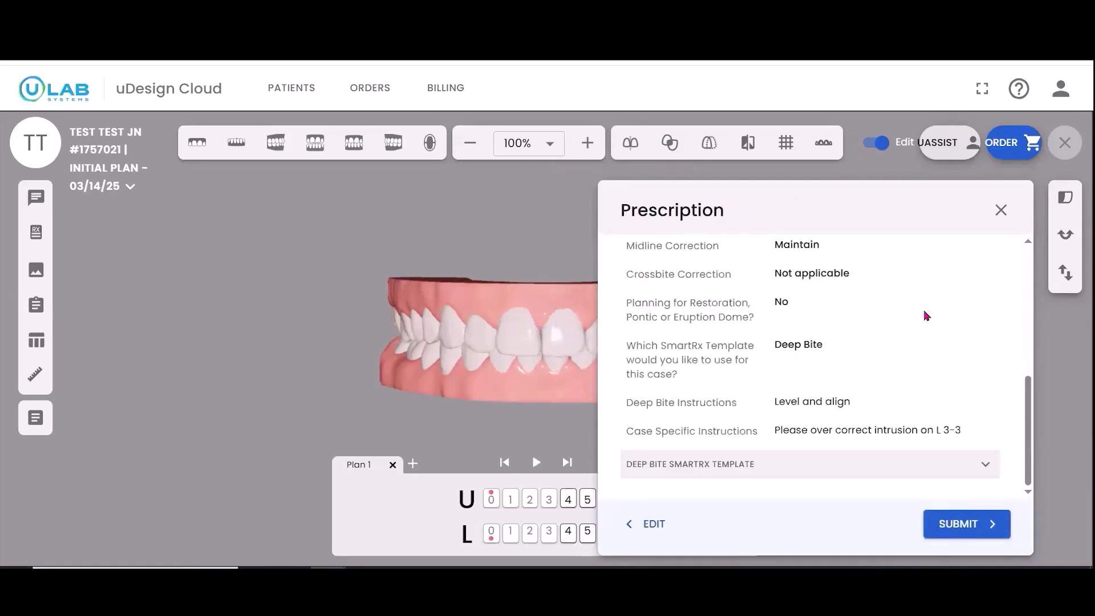
Step: Check the prescription summary from start to end and submit the case to uAssist
scroll(917, 326, up, 10)
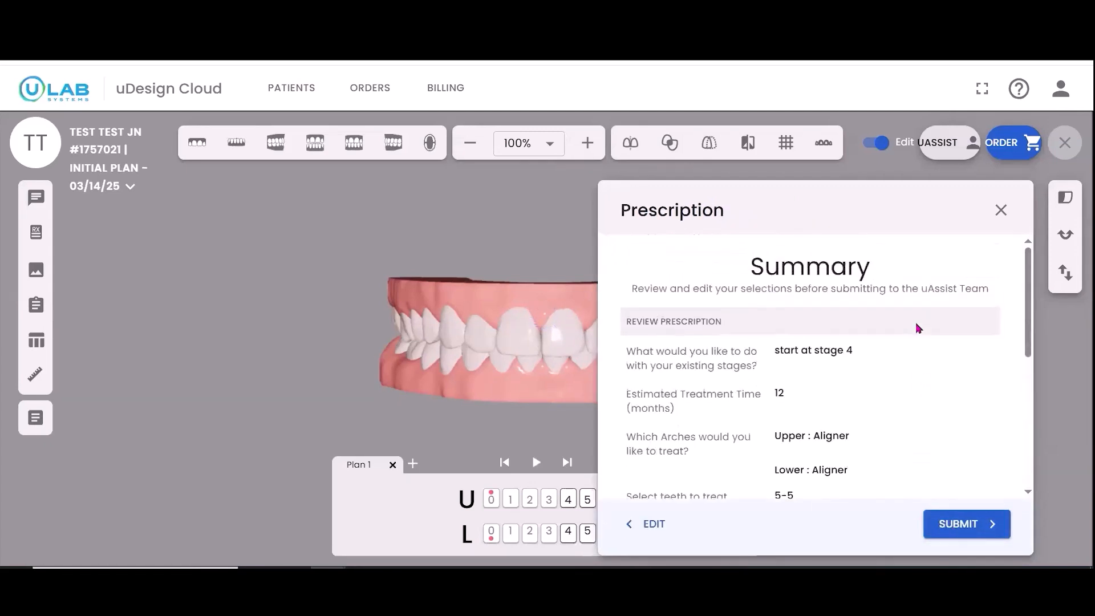
scroll(918, 353, down, 10)
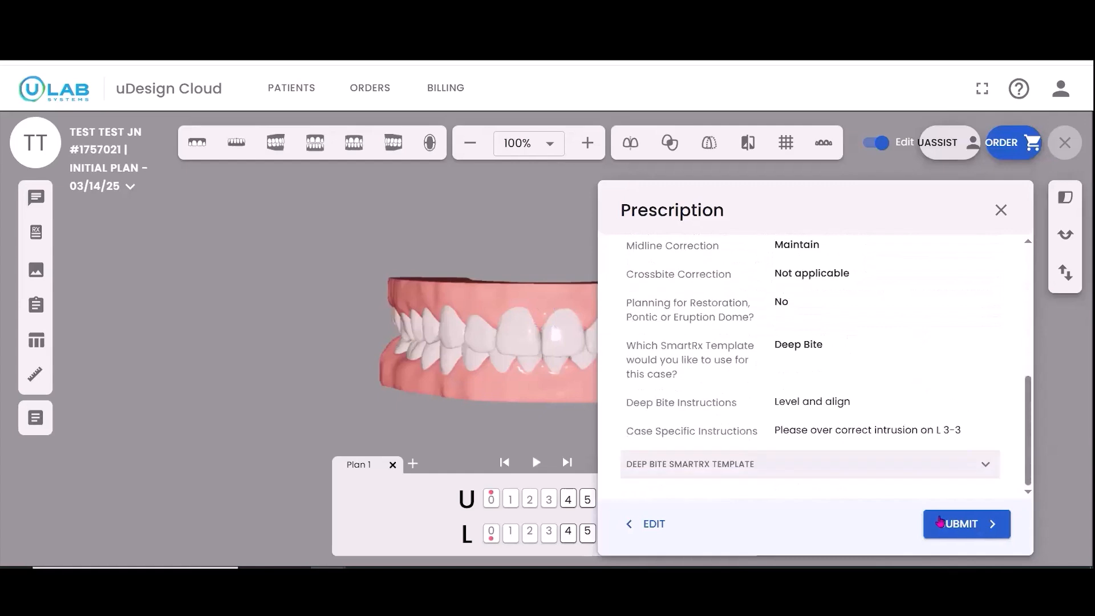
click(952, 526)
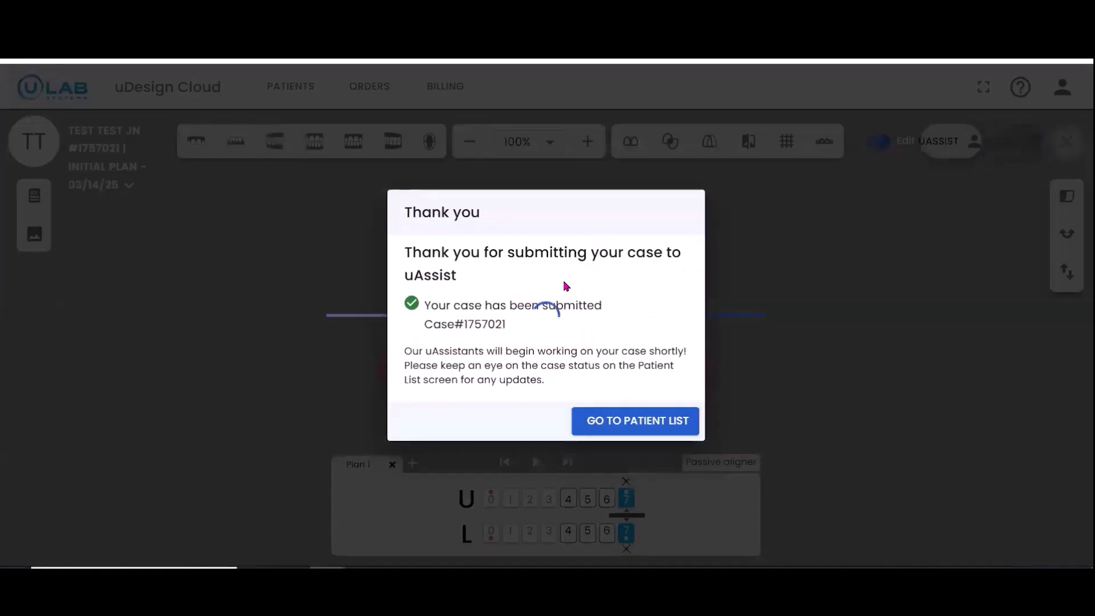